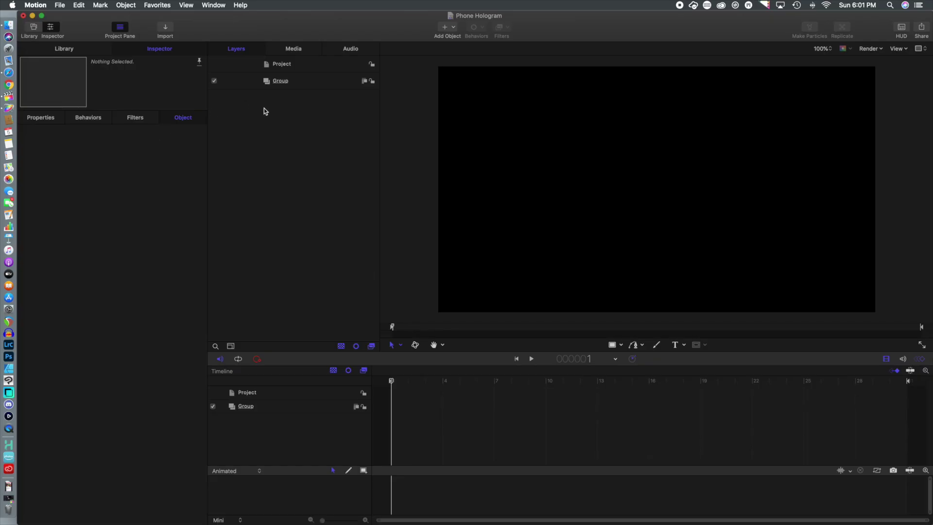
# Open the Add Object menu in the Phone Hologram project's toolbar
pyautogui.click(452, 30)
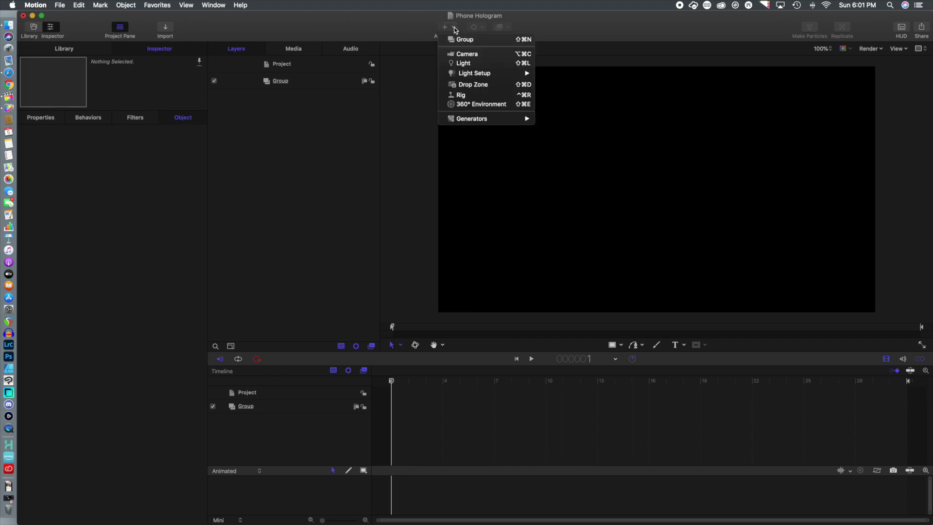
# Add a Drop Zone to the Group and keyframe its Scale at 0% on frame 1
pyautogui.click(480, 85)
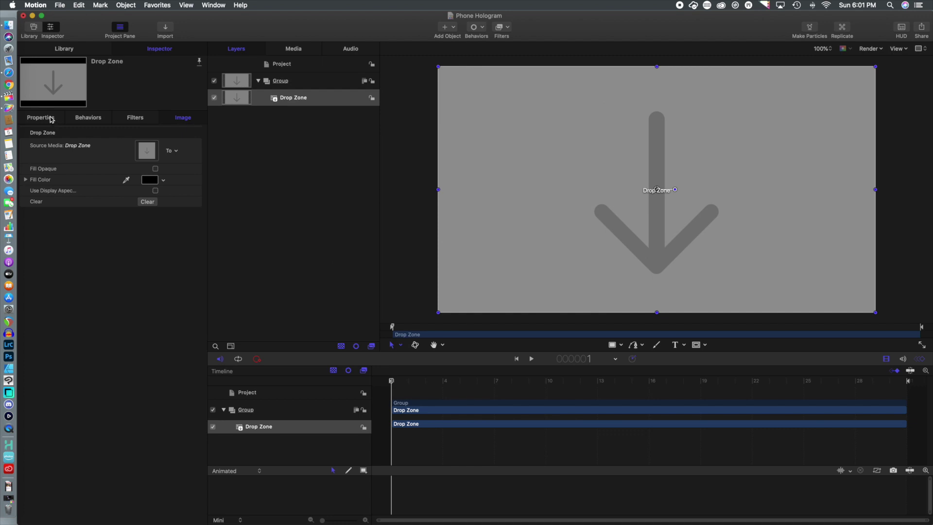
pyautogui.click(51, 120)
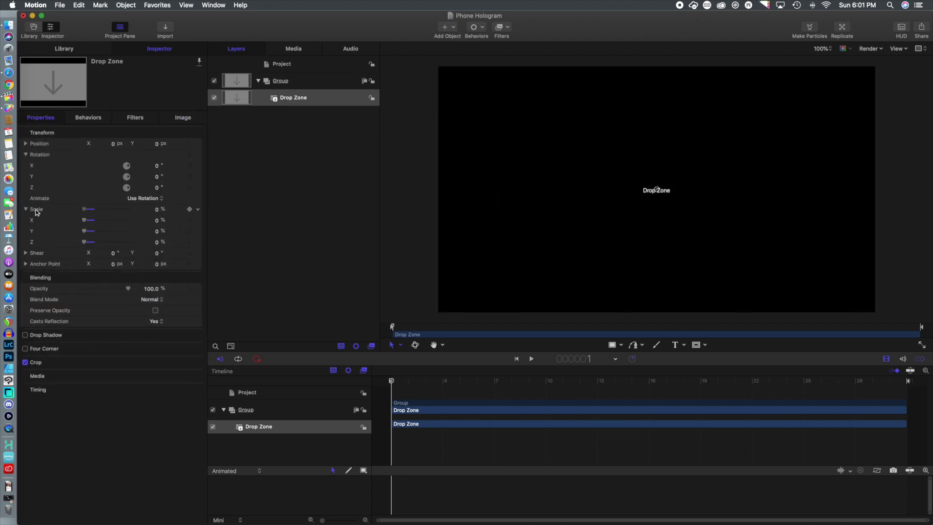
pyautogui.moveTo(96, 210); pyautogui.dragTo(36, 212)
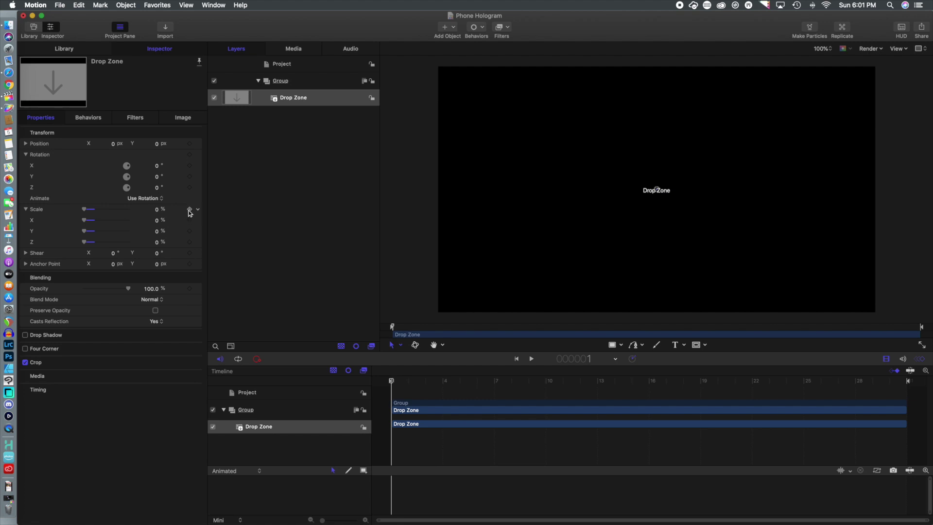
pyautogui.click(189, 210)
# Set the Drop Zone's Scale to 100% at frame 5 and preview the scale-up
pyautogui.moveTo(392, 382); pyautogui.dragTo(469, 382)
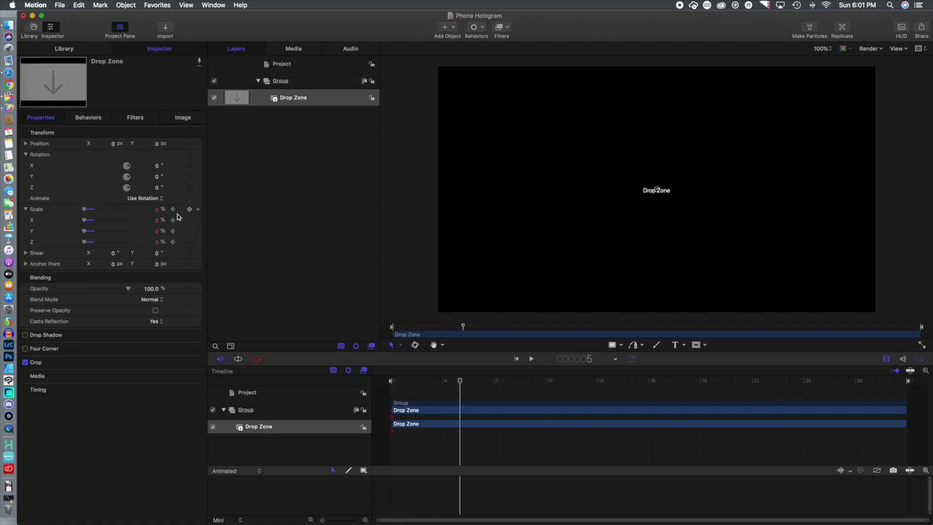
pyautogui.click(156, 210)
pyautogui.write('100')
pyautogui.press('Return')
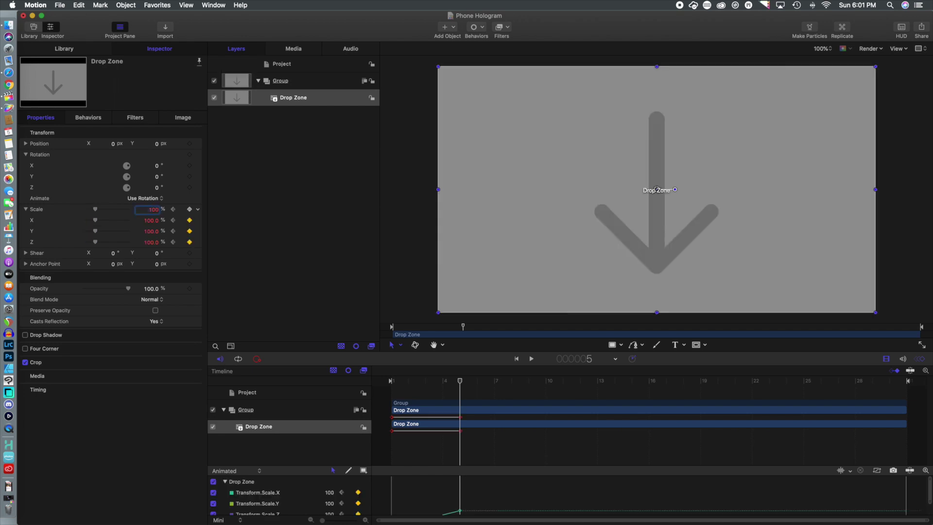
pyautogui.moveTo(461, 382)
pyautogui.mouseDown()
pyautogui.moveTo(390, 383)
pyautogui.moveTo(471, 389)
pyautogui.mouseUp()
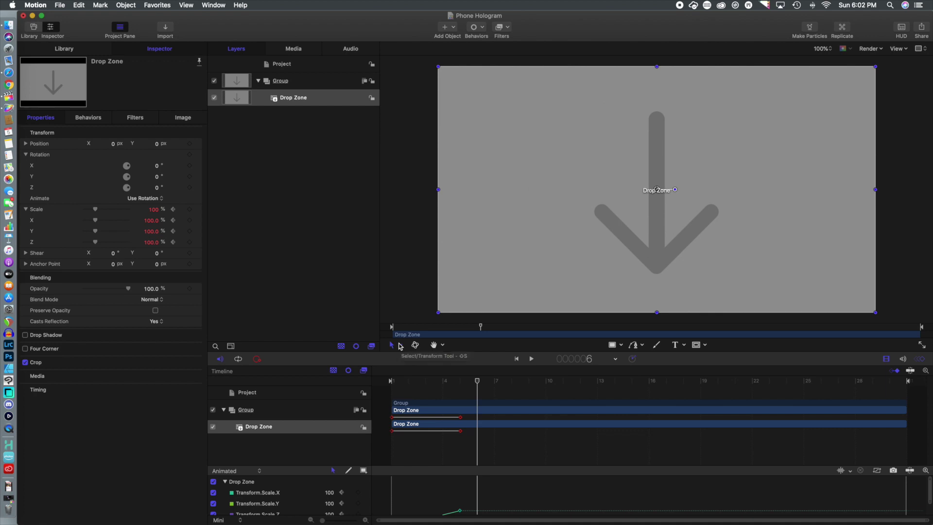
# Add a Build In - Mandatory marker at frame 6, then open the Import browser
pyautogui.rightClick(479, 383)
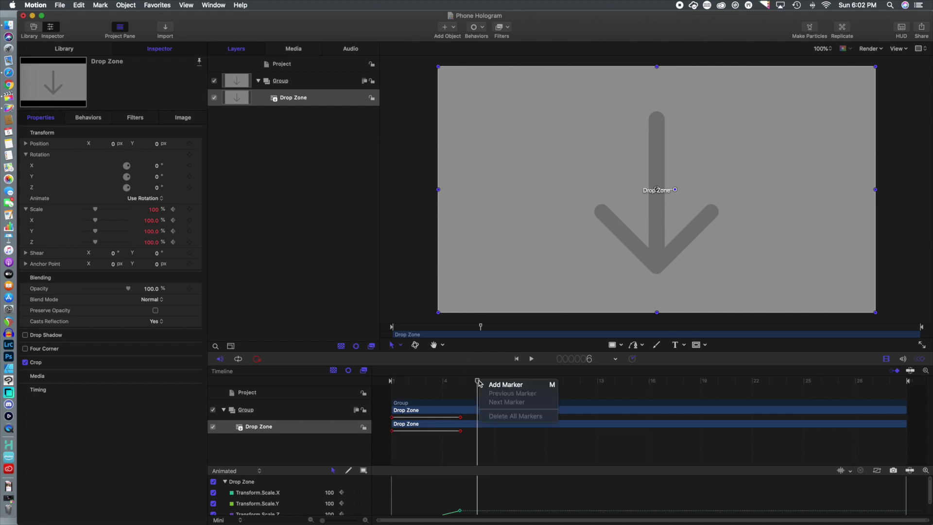
pyautogui.click(497, 384)
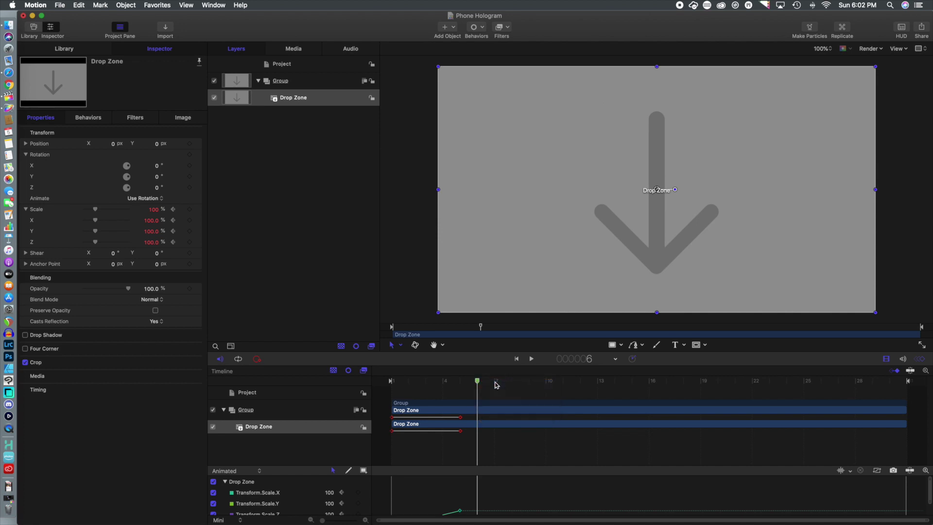
pyautogui.rightClick(478, 383)
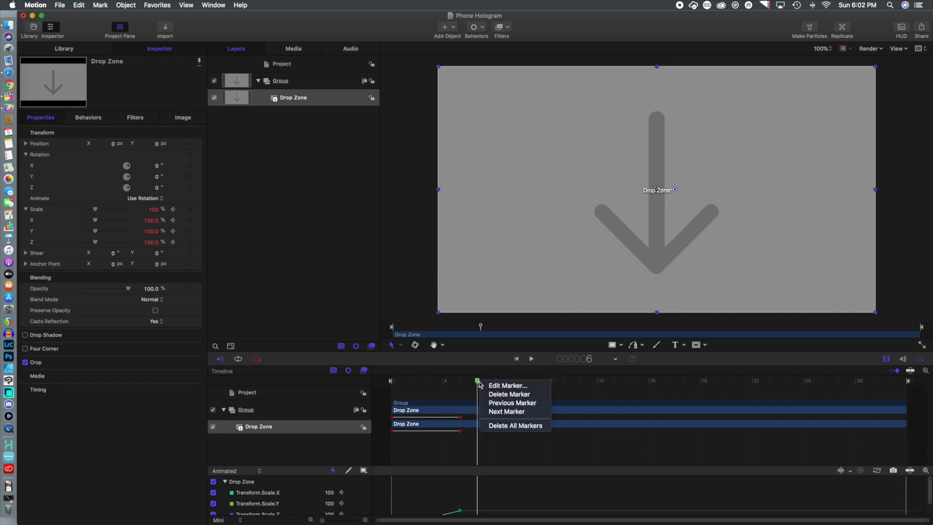
pyautogui.click(495, 386)
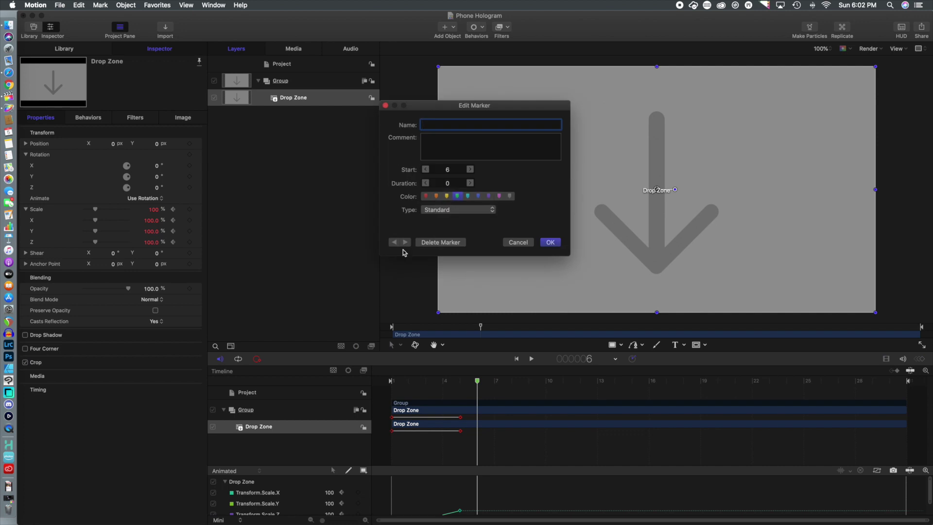
pyautogui.click(457, 211)
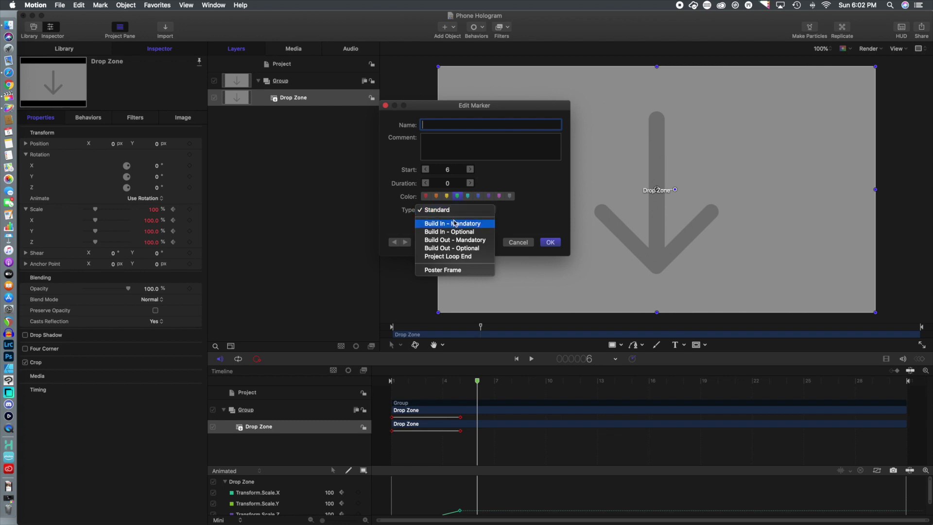
pyautogui.click(455, 223)
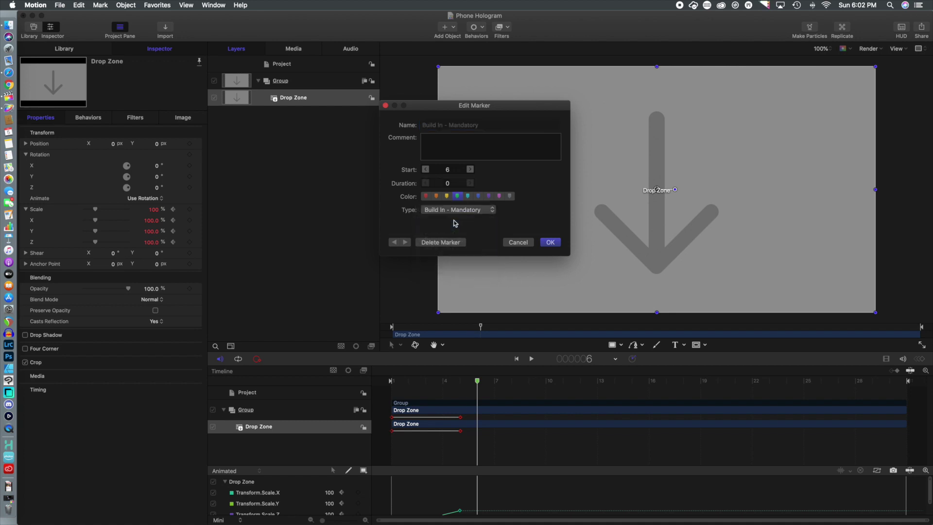
pyautogui.click(550, 242)
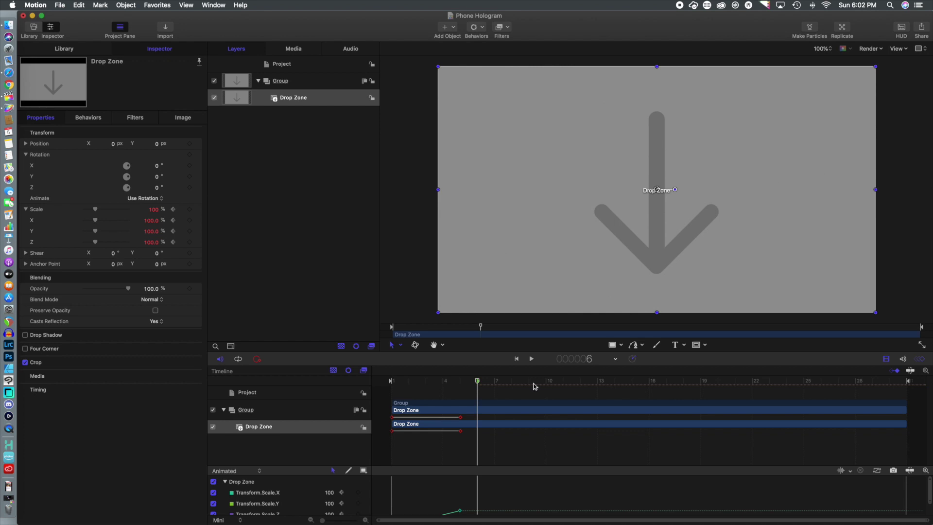
pyautogui.moveTo(481, 385)
pyautogui.mouseDown()
pyautogui.moveTo(348, 388)
pyautogui.moveTo(550, 394)
pyautogui.moveTo(447, 401)
pyautogui.moveTo(477, 401)
pyautogui.mouseUp()
pyautogui.click(165, 28)
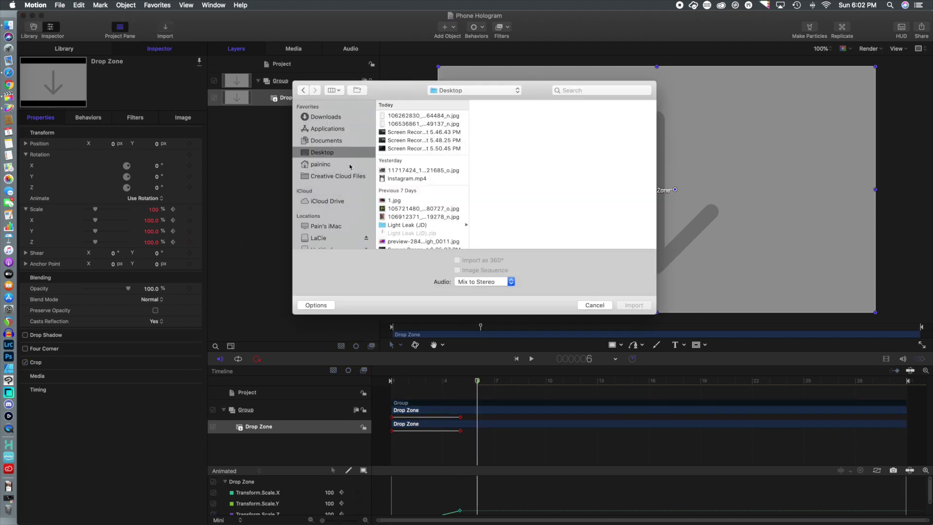
# Fill the Drop Zone with Instagram.mp4, publish Image Scale and set it to 27%
pyautogui.moveTo(402, 181); pyautogui.dragTo(238, 100)
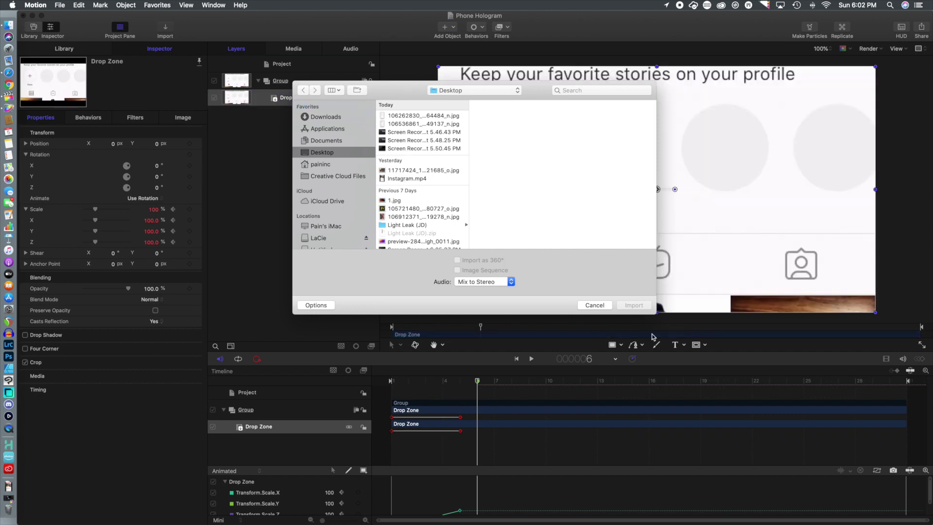
pyautogui.click(594, 305)
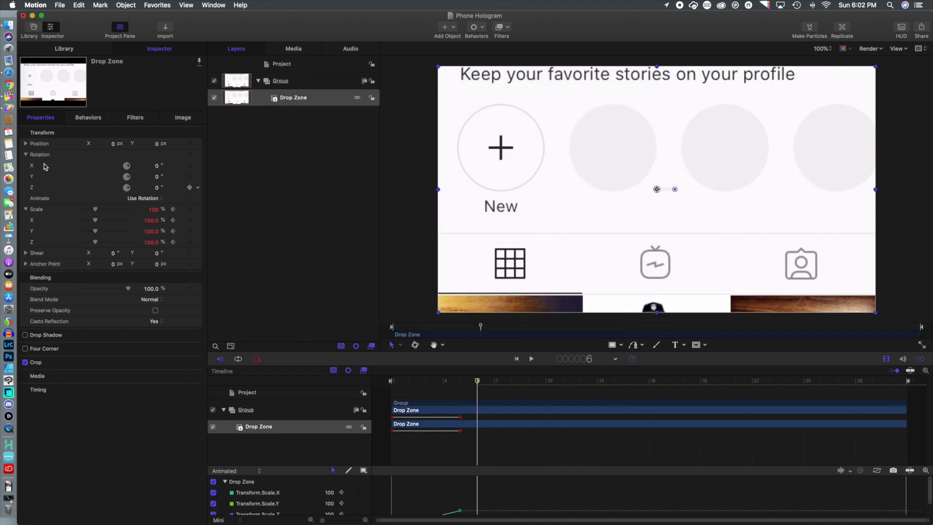
pyautogui.click(184, 118)
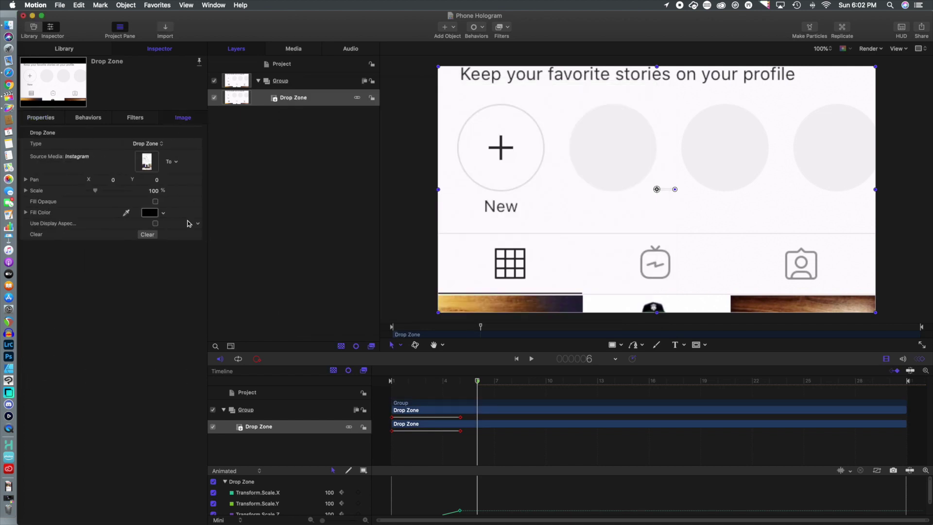
pyautogui.click(197, 192)
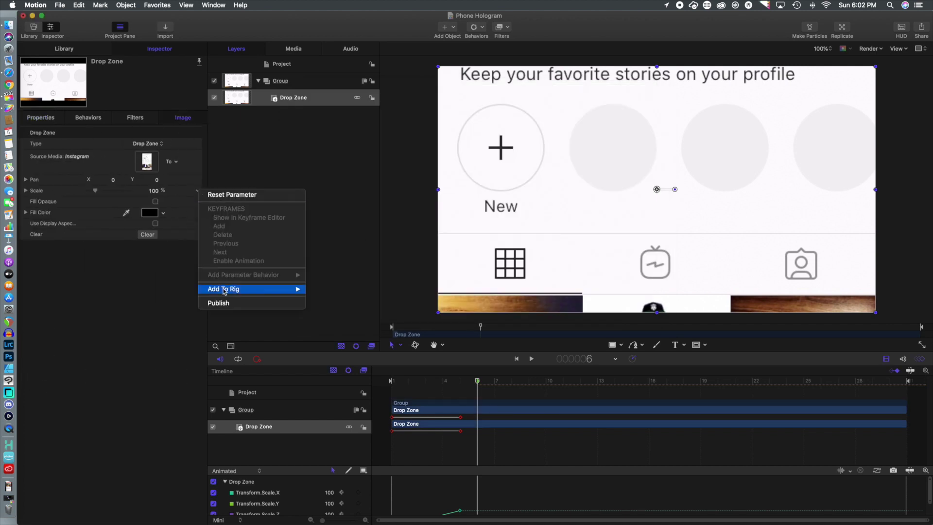
pyautogui.click(218, 306)
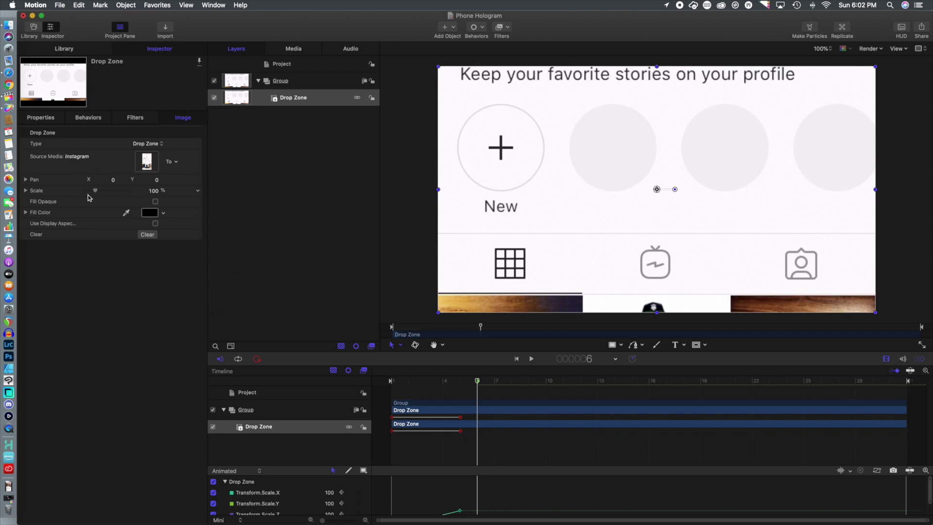
pyautogui.moveTo(97, 193); pyautogui.dragTo(88, 192)
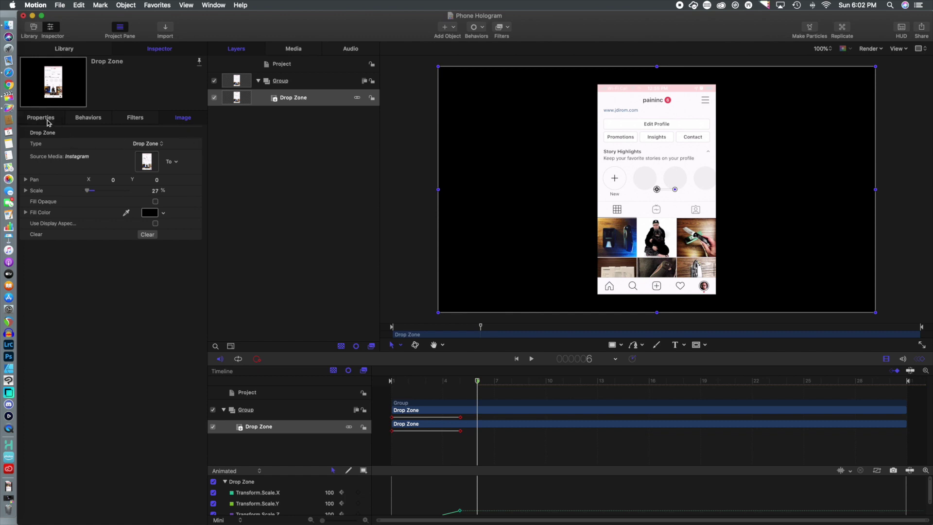
# Publish the Drop Zone's Rotation parameter for Final Cut Pro
pyautogui.click(47, 121)
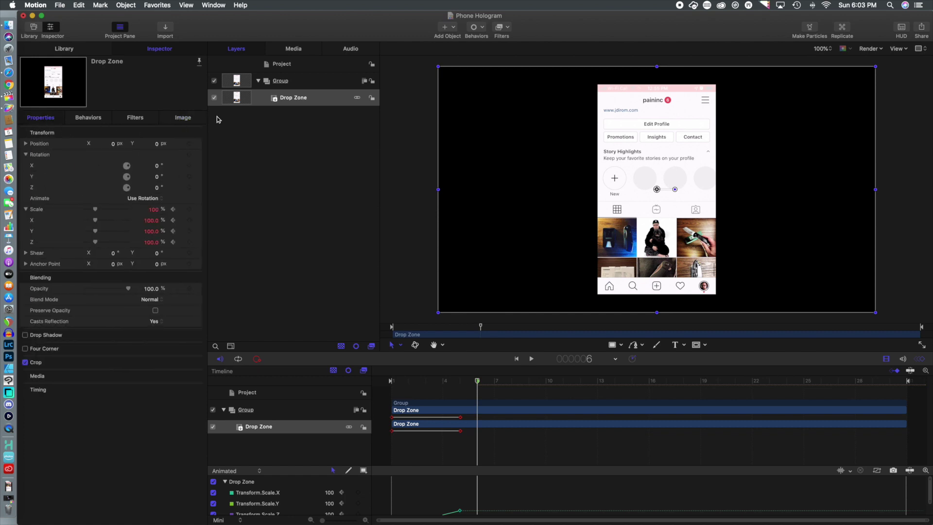
pyautogui.click(199, 155)
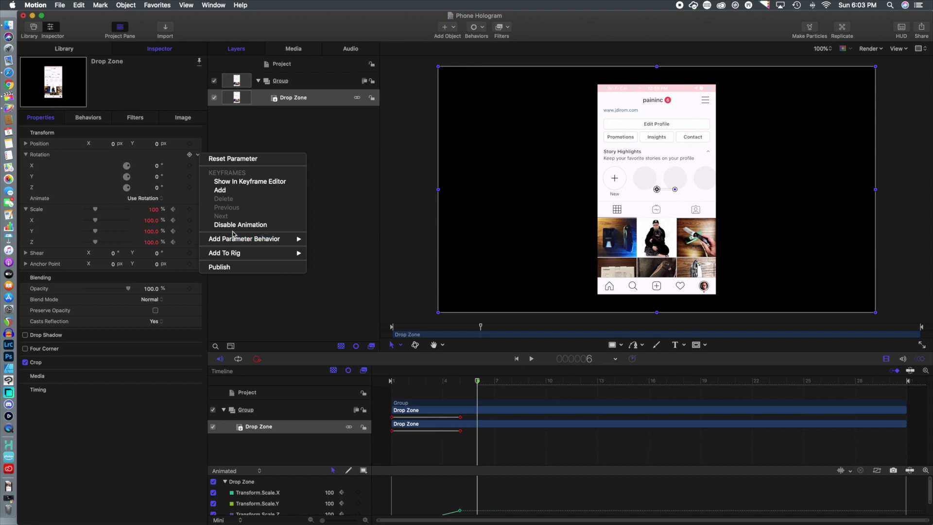
pyautogui.click(225, 267)
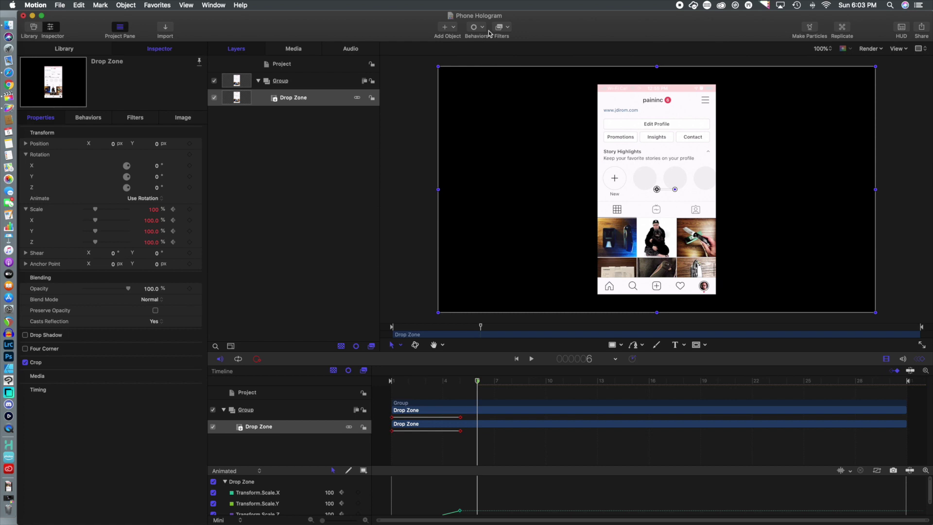
# Add a Glint glow filter to the Drop Zone
pyautogui.click(508, 28)
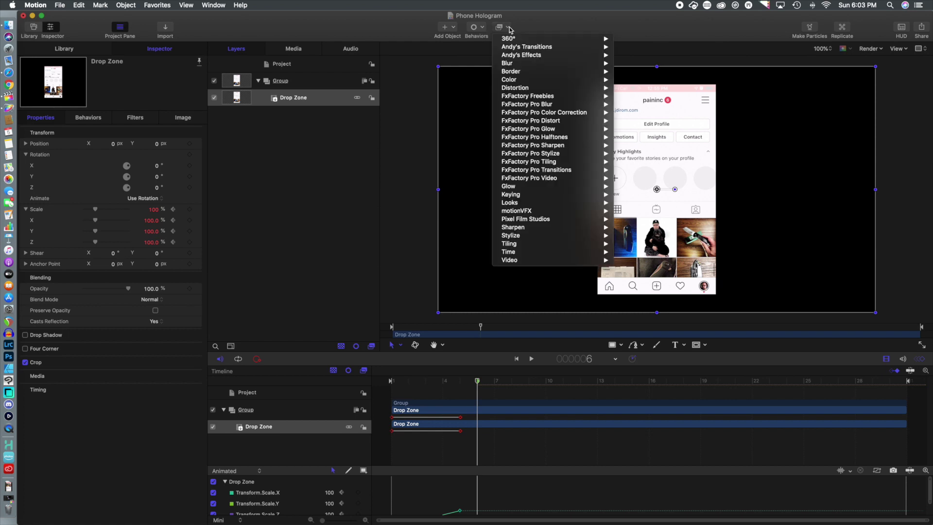
pyautogui.moveTo(554, 188)
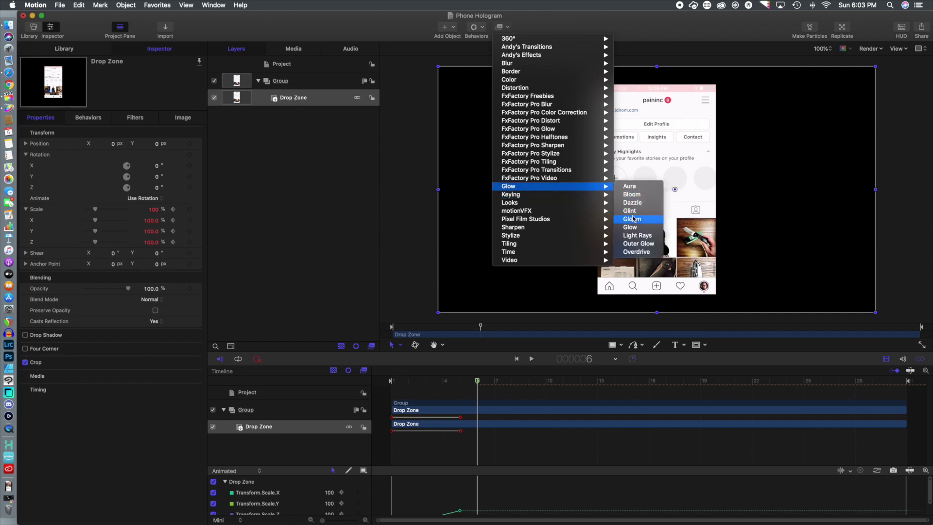
pyautogui.click(633, 212)
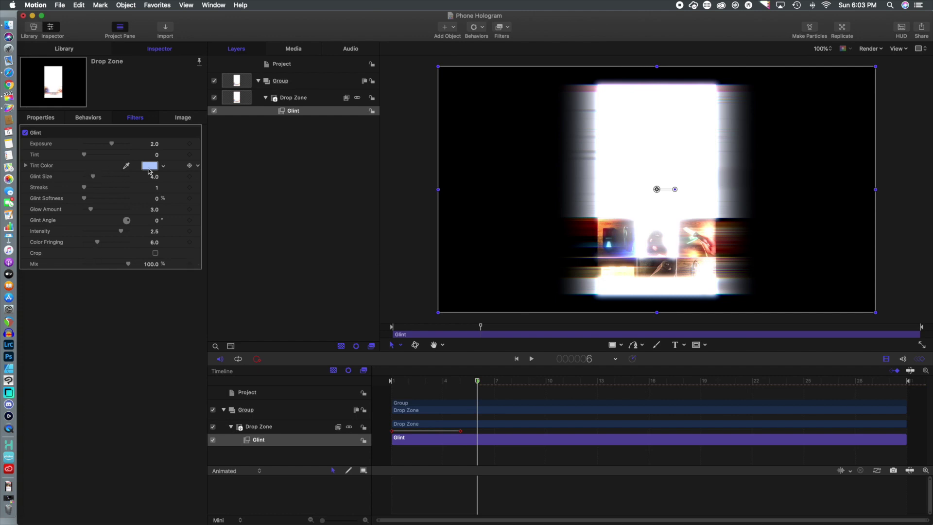
# Give the Glint a blue Tint Color at 0.65 strength and publish Tint
pyautogui.click(165, 169)
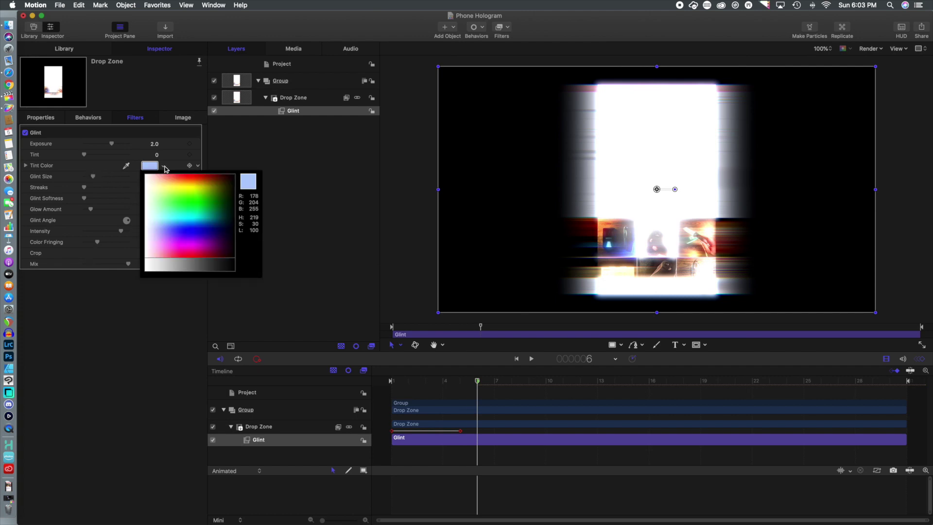
pyautogui.click(183, 227)
pyautogui.moveTo(83, 154); pyautogui.dragTo(110, 155)
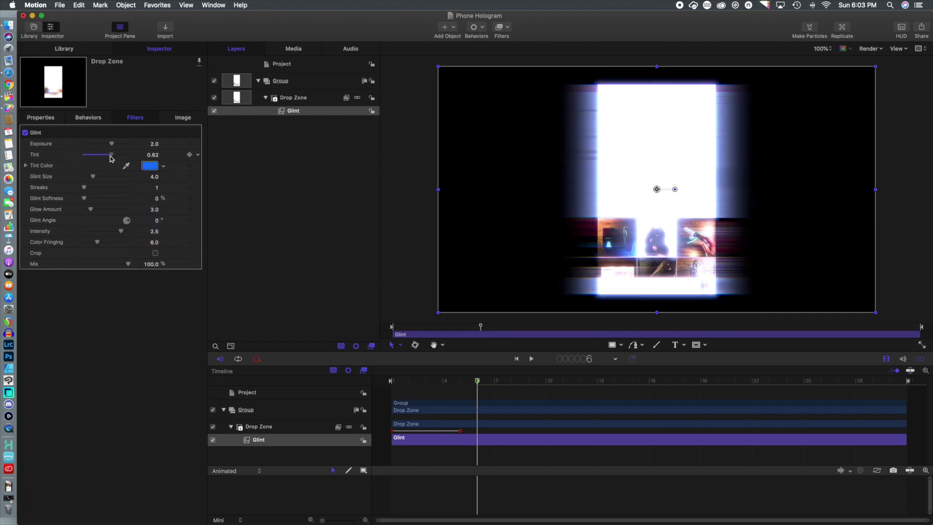
pyautogui.moveTo(112, 158); pyautogui.dragTo(112, 158)
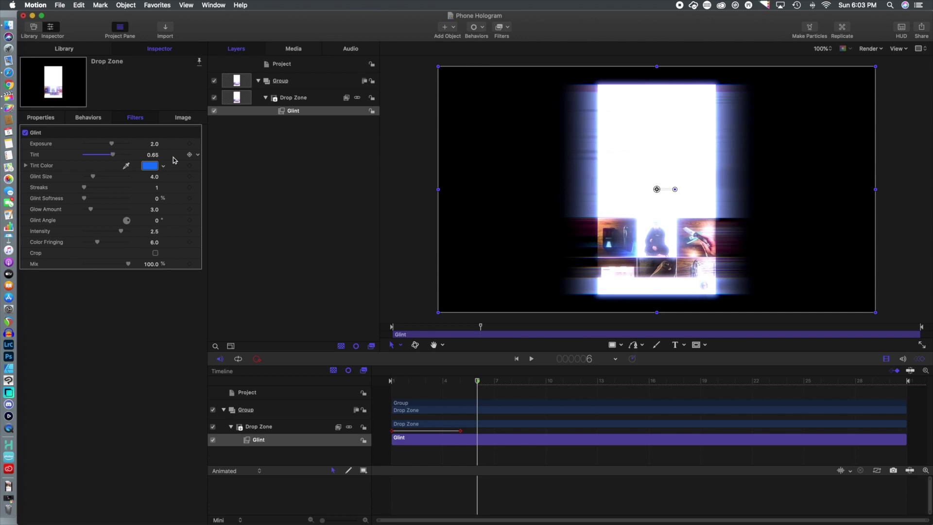
pyautogui.click(197, 156)
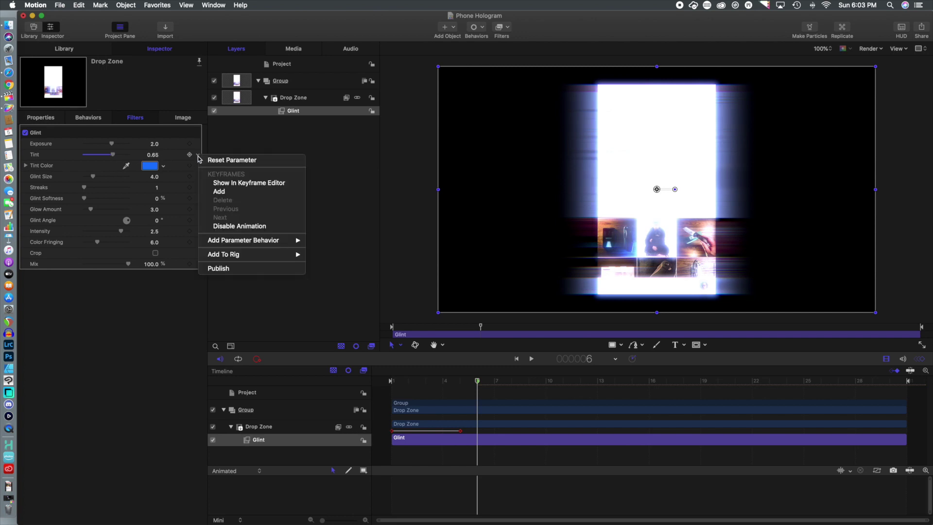
pyautogui.click(239, 270)
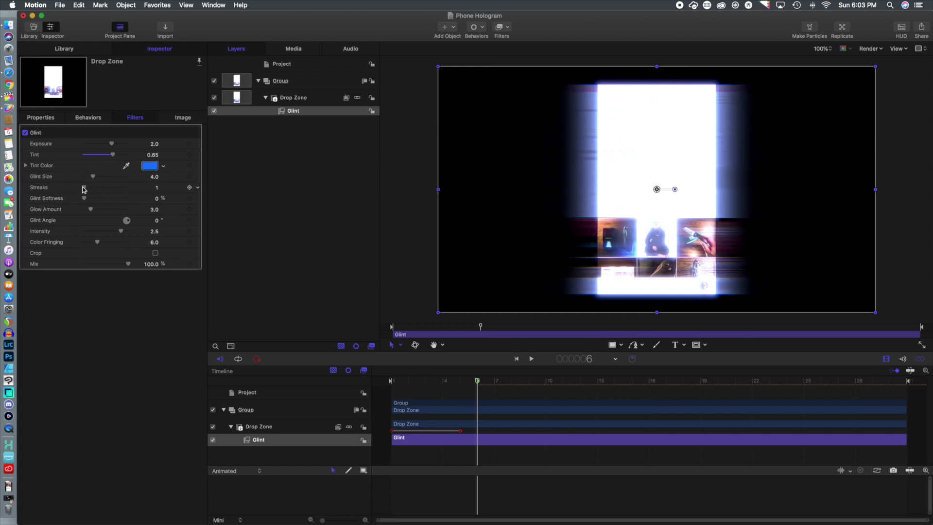
# Set Glint Streaks 7, Exposure -4.0, Softness 51.94%, Glow Amount 17.0, Intensity 3.35
pyautogui.moveTo(84, 188); pyautogui.dragTo(112, 190)
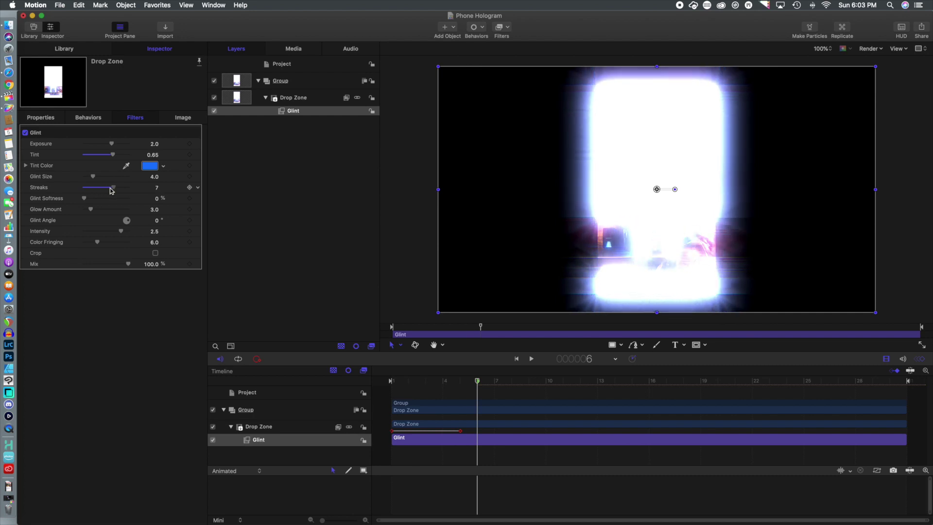
pyautogui.moveTo(111, 143); pyautogui.dragTo(100, 146)
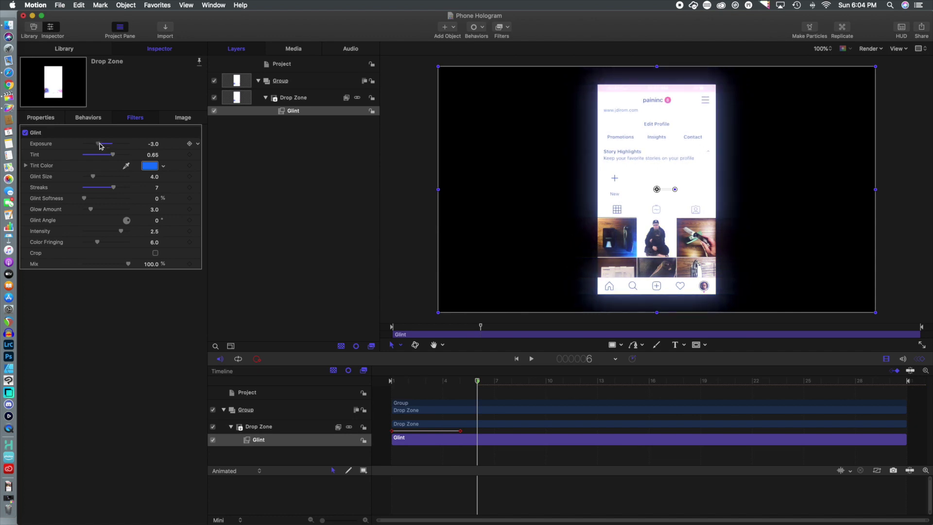
pyautogui.moveTo(99, 146); pyautogui.dragTo(101, 146)
pyautogui.moveTo(85, 199); pyautogui.dragTo(108, 202)
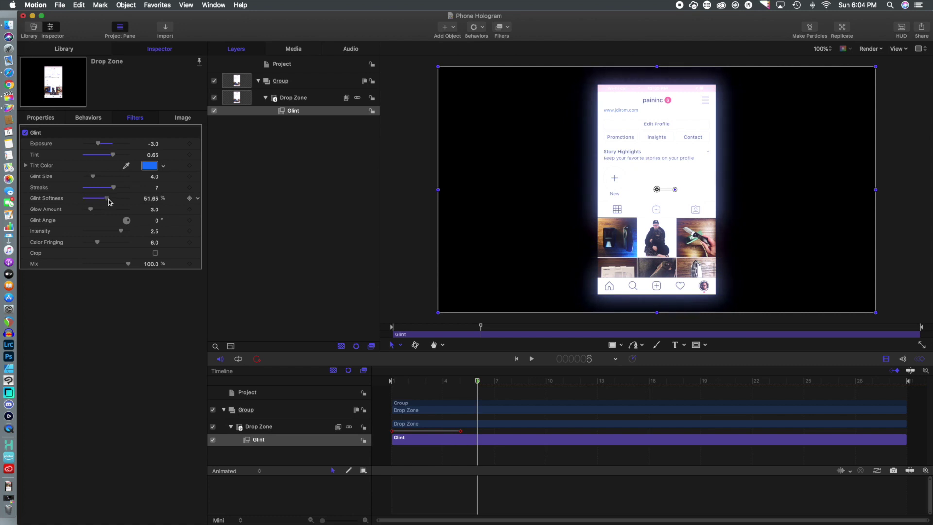
pyautogui.moveTo(93, 213); pyautogui.dragTo(126, 216)
pyautogui.moveTo(121, 231); pyautogui.dragTo(129, 235)
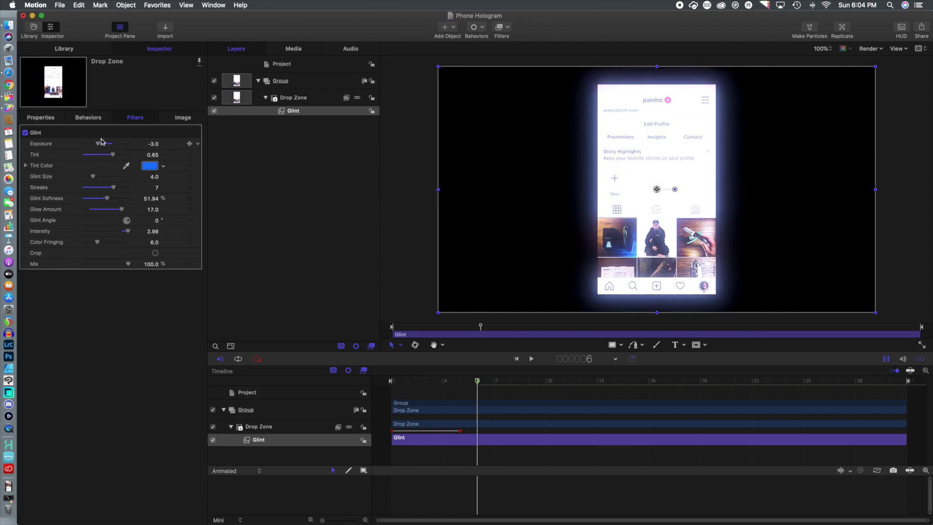
pyautogui.moveTo(97, 145); pyautogui.dragTo(95, 146)
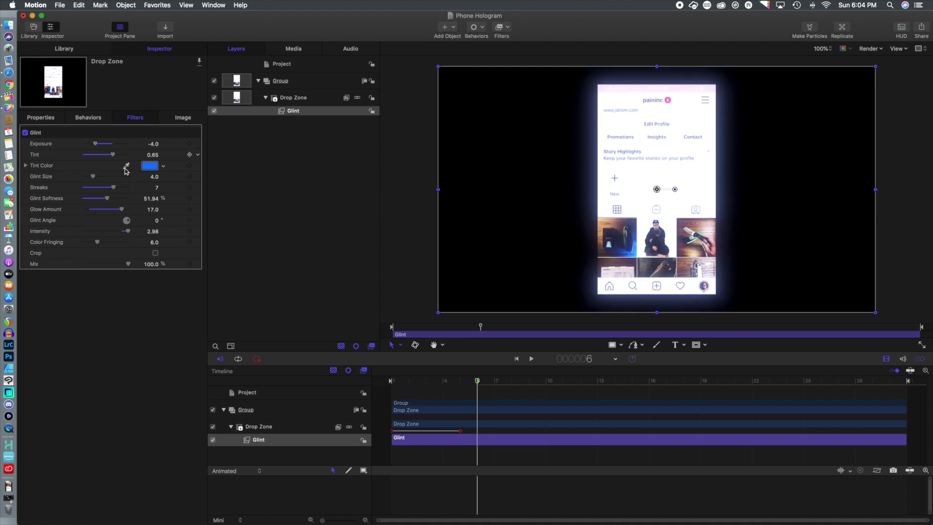
pyautogui.moveTo(129, 234); pyautogui.dragTo(158, 235)
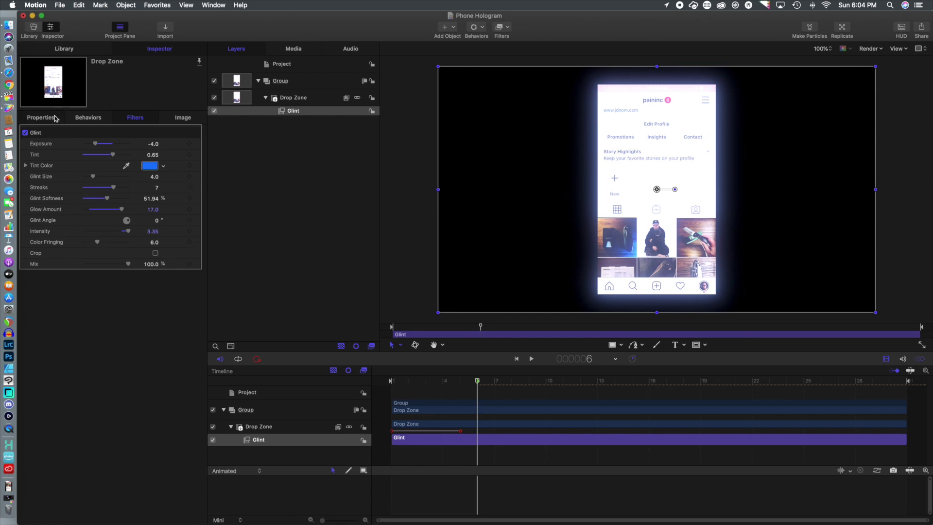
pyautogui.click(41, 118)
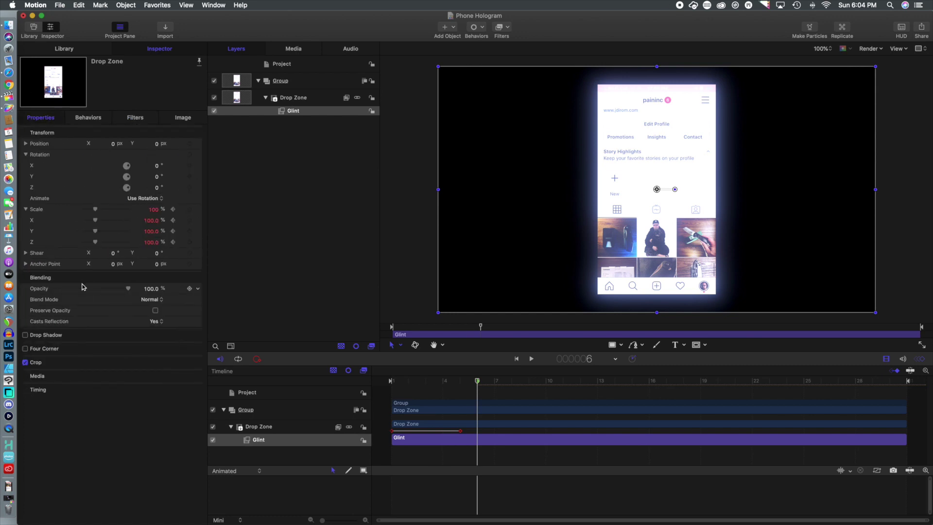
# Set the Drop Zone layer's Opacity to 19.25%
pyautogui.moveTo(128, 289); pyautogui.dragTo(93, 292)
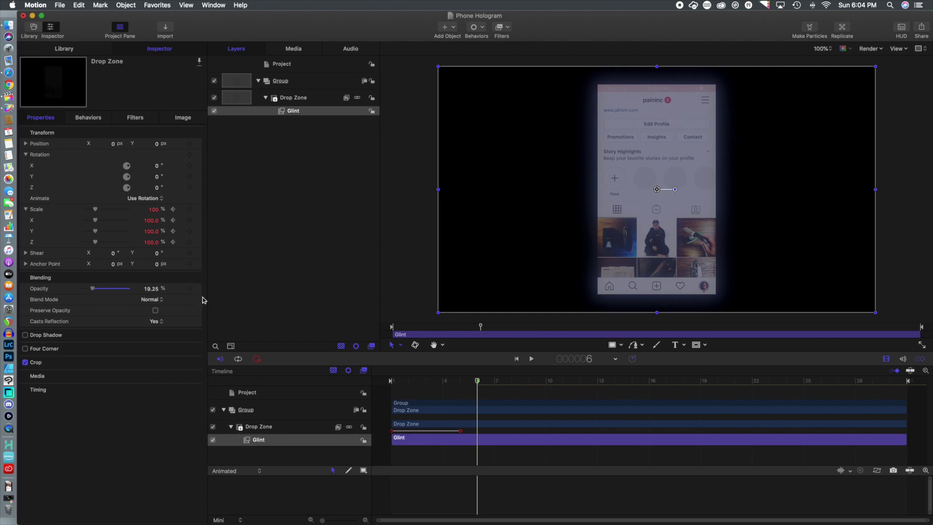
pyautogui.click(57, 6)
pyautogui.moveTo(113, 128)
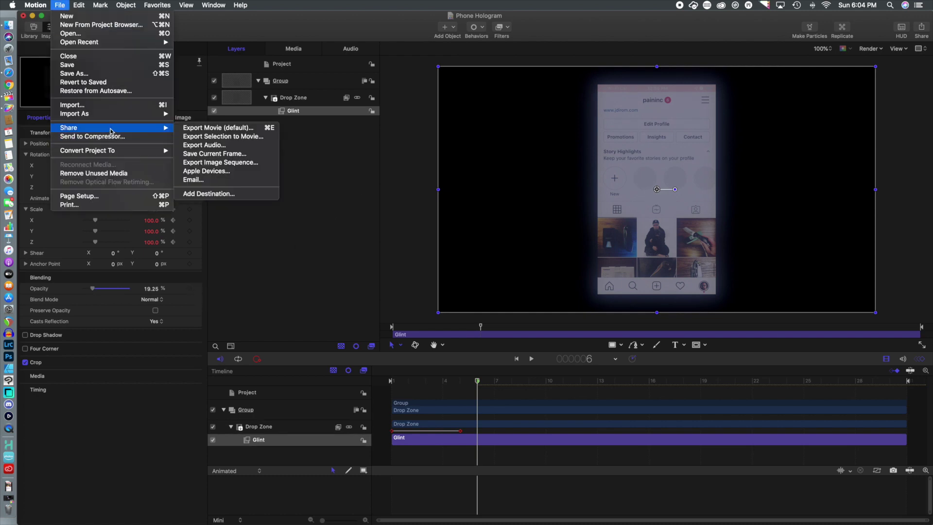
pyautogui.click(334, 212)
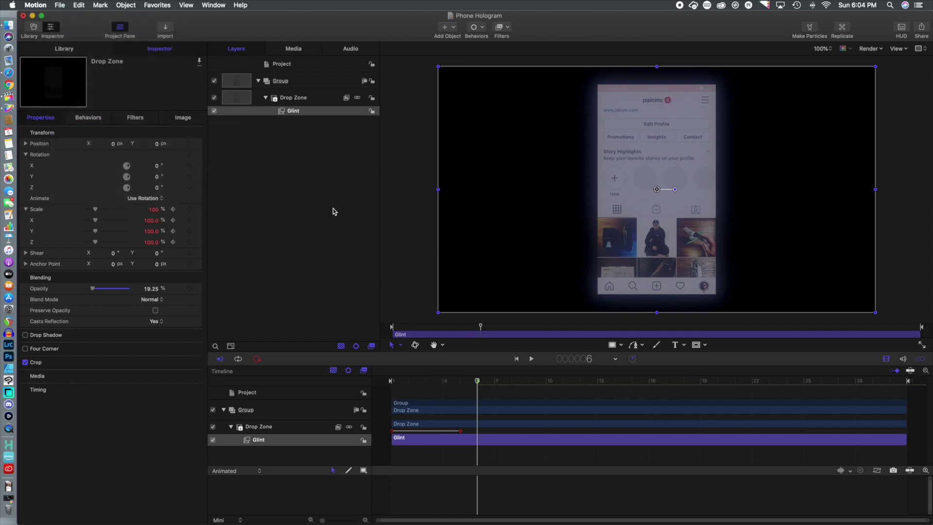
# Clear the placeholder Instagram media from the Drop Zone and save the template
pyautogui.click(189, 120)
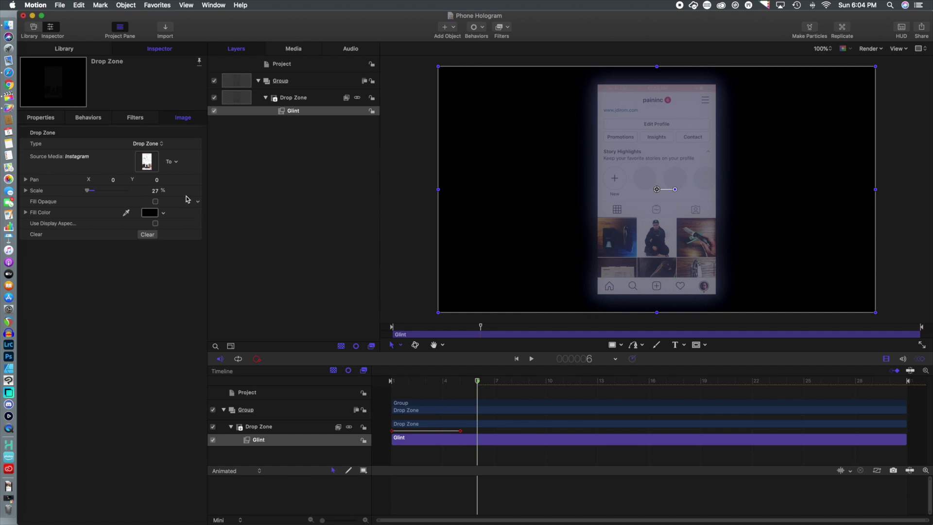
pyautogui.click(147, 235)
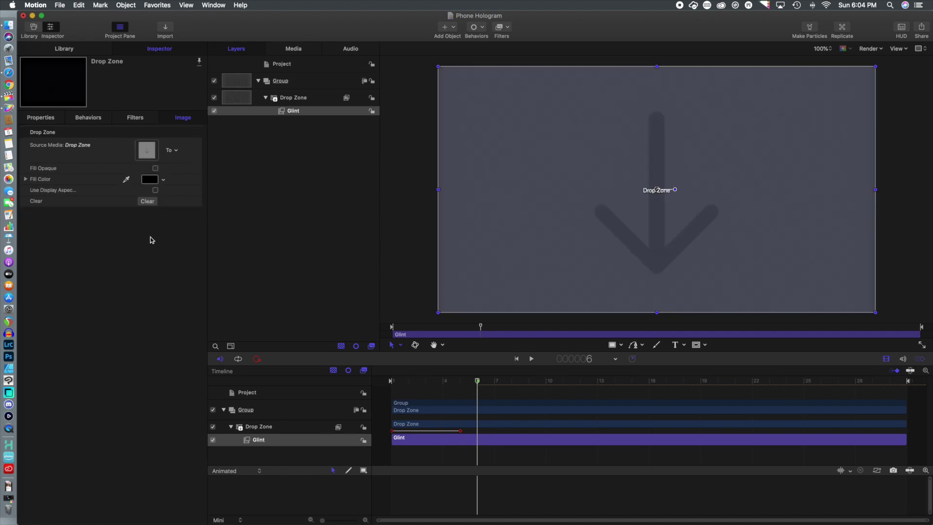
pyautogui.click(60, 5)
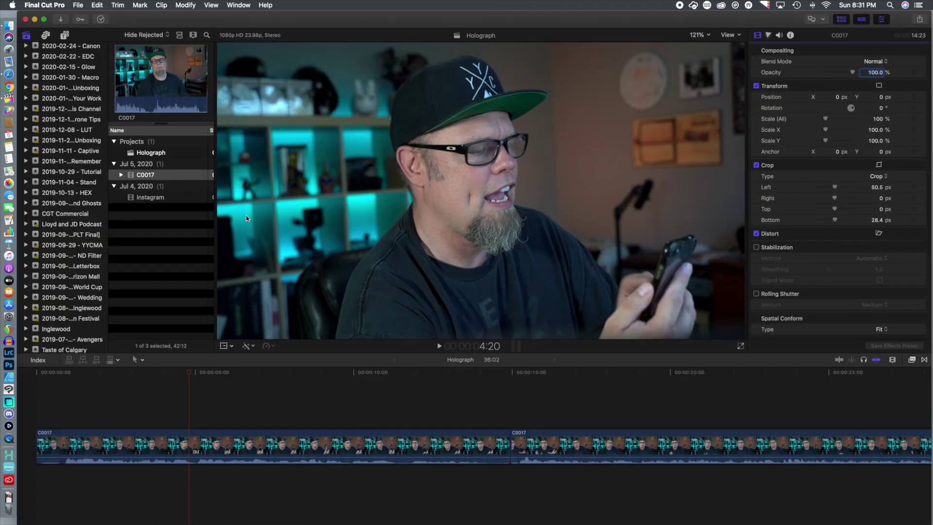
# Place the Phone Hologram generator above C0017 and extend it to about 7 seconds
pyautogui.click(65, 36)
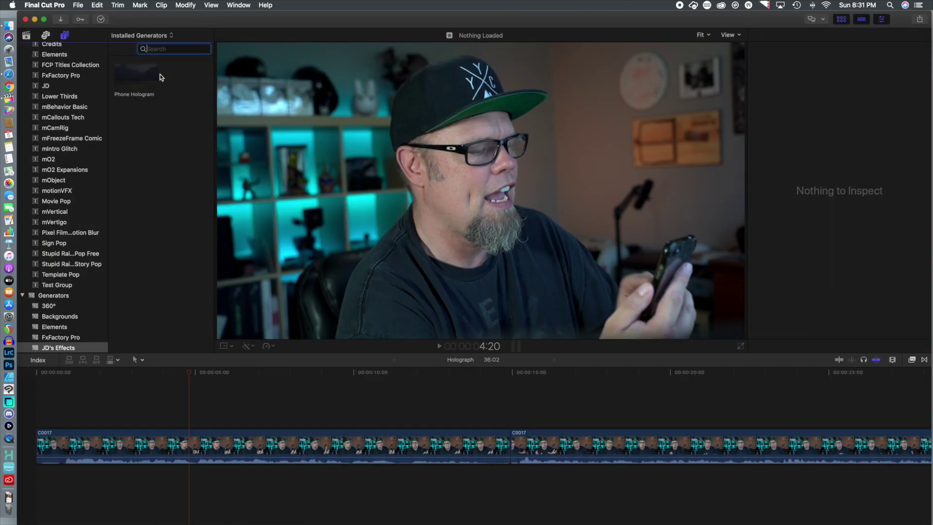
pyautogui.moveTo(131, 83); pyautogui.dragTo(194, 410)
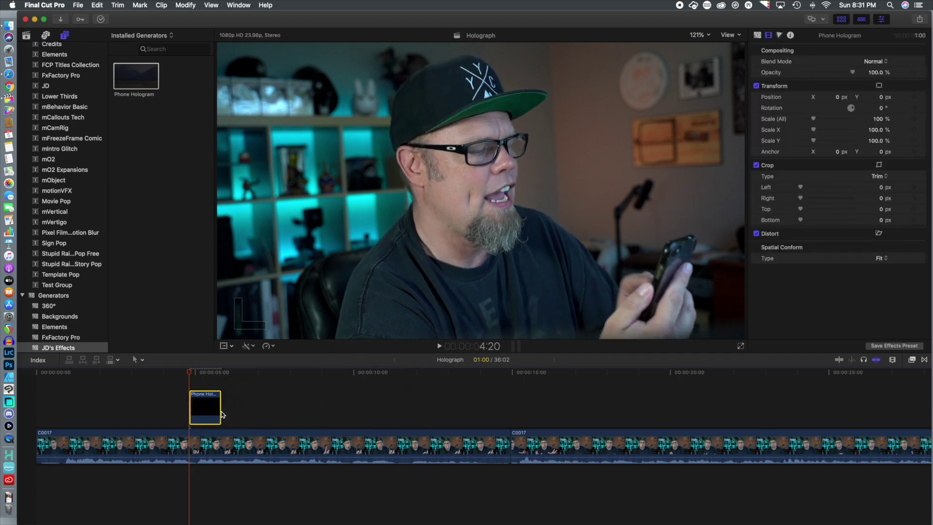
pyautogui.moveTo(222, 414); pyautogui.dragTo(421, 407)
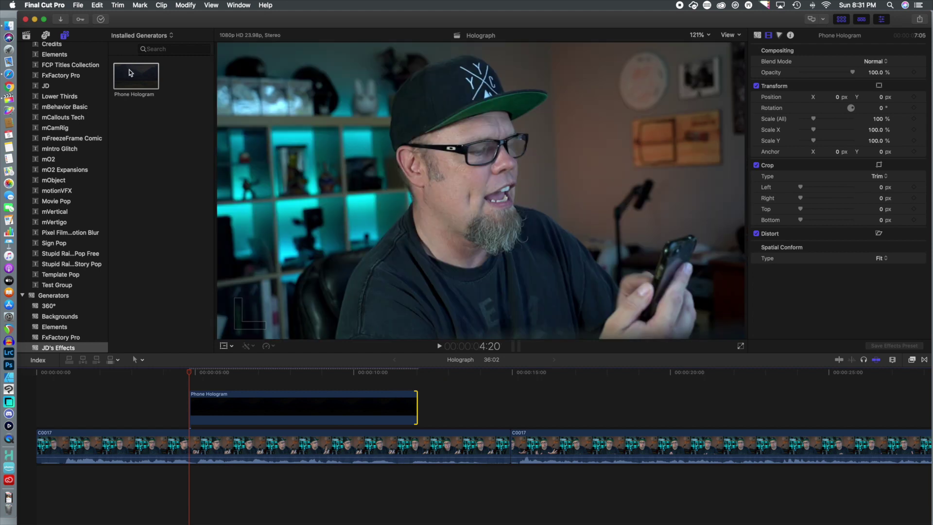
# Load the Instagram clip into the hologram's Drop Zone well
pyautogui.click(26, 35)
pyautogui.click(756, 35)
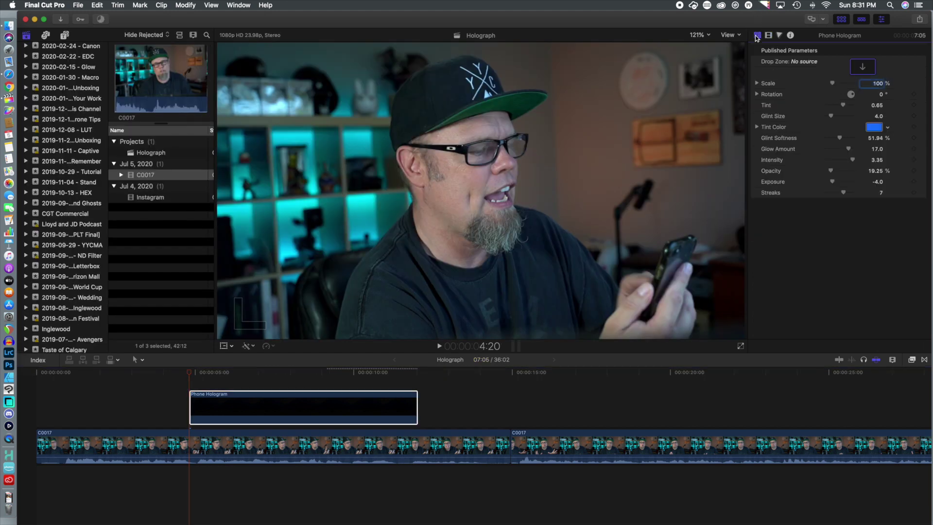
pyautogui.moveTo(144, 175); pyautogui.dragTo(862, 67)
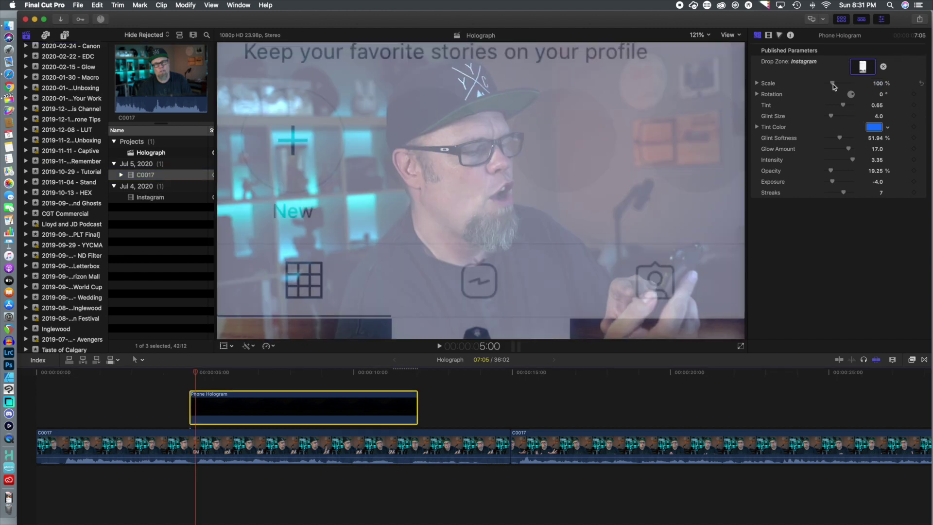
# Set the hologram to 18% scale, 10 streaks, exposure -3.0, 38.24% opacity, glow 20.0
pyautogui.moveTo(833, 84); pyautogui.dragTo(828, 87)
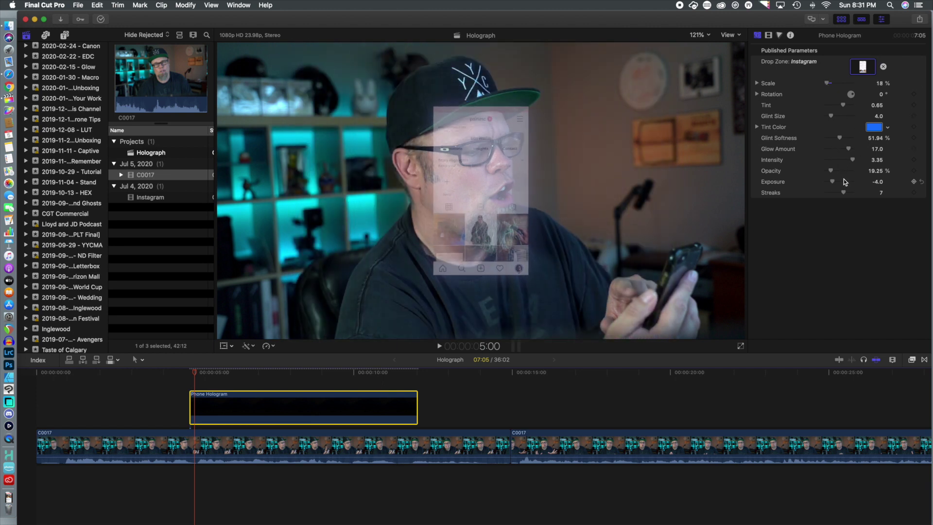
pyautogui.moveTo(844, 193); pyautogui.dragTo(859, 195)
pyautogui.moveTo(834, 182); pyautogui.dragTo(835, 184)
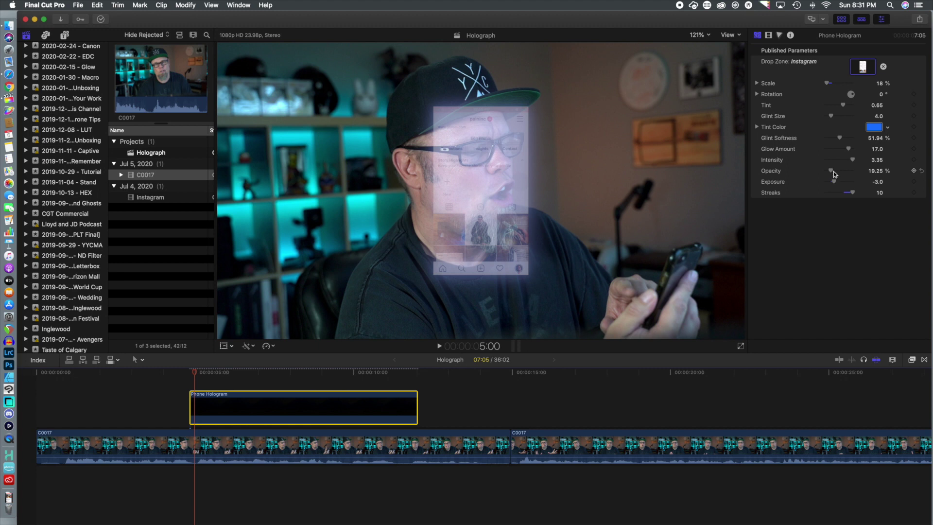
pyautogui.moveTo(833, 170); pyautogui.dragTo(838, 171)
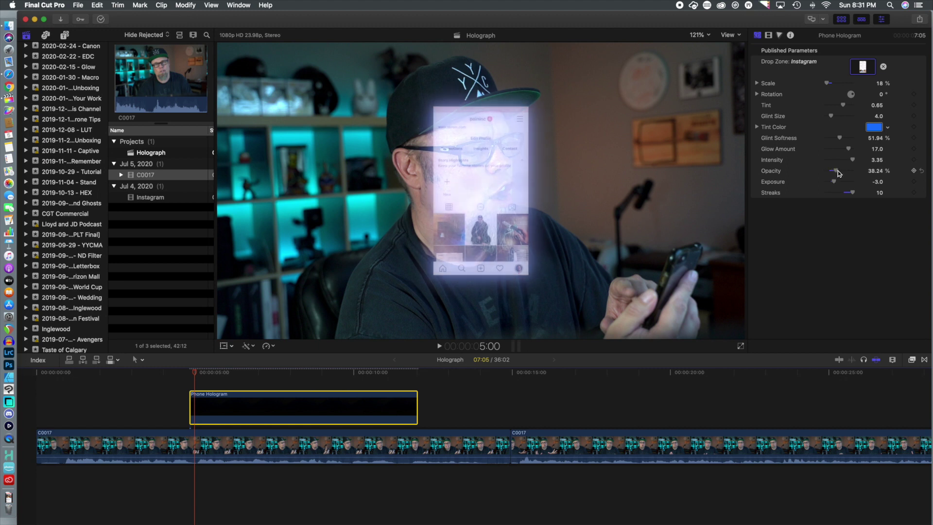
pyautogui.moveTo(849, 149); pyautogui.dragTo(856, 150)
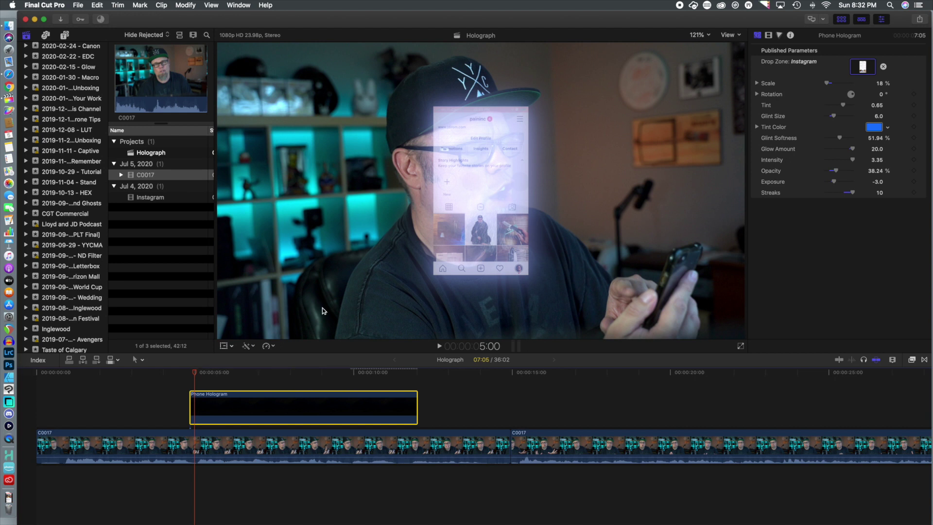
# Enable on-screen transform handles and move the hologram toward the upper right
pyautogui.click(757, 94)
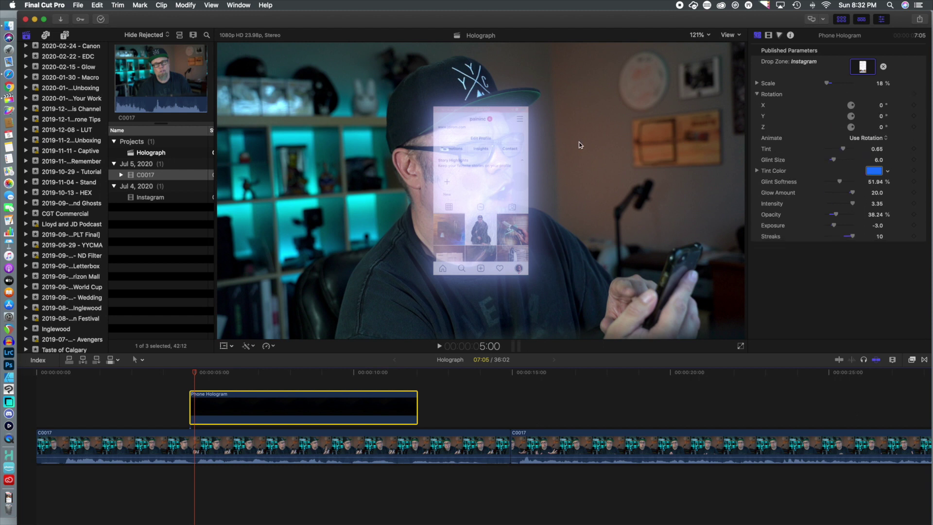
pyautogui.click(232, 346)
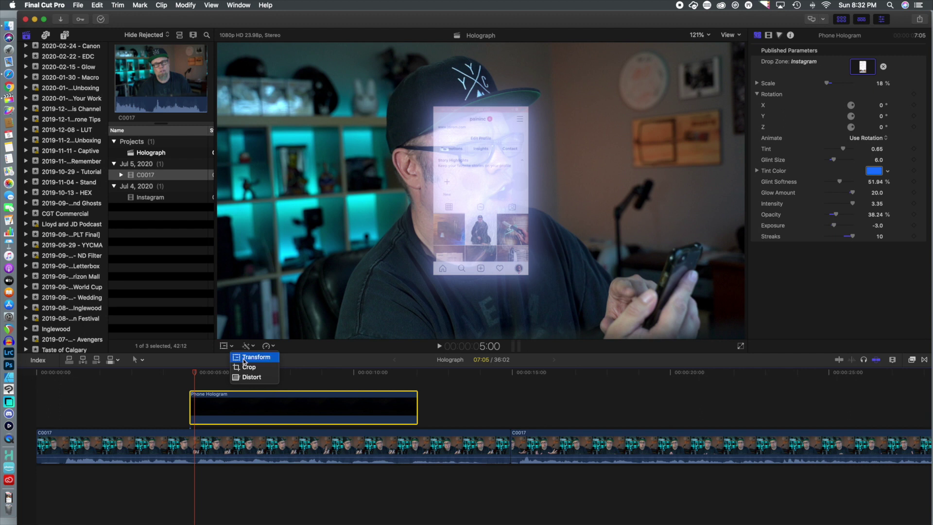
pyautogui.click(250, 356)
pyautogui.moveTo(400, 240); pyautogui.dragTo(621, 204)
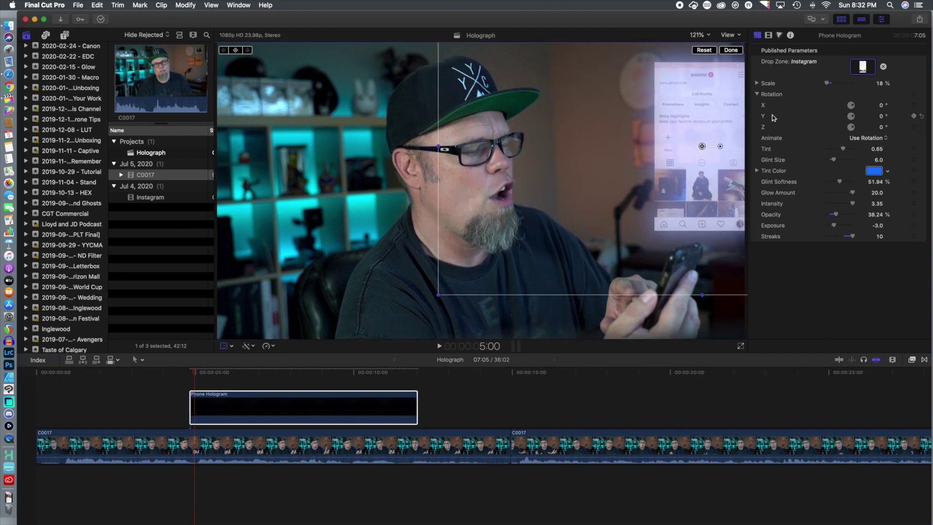
# Rotate the hologram to -13.8° X, -114.6° Y, 0° Z and scale it to 14%
pyautogui.moveTo(854, 107); pyautogui.dragTo(854, 131)
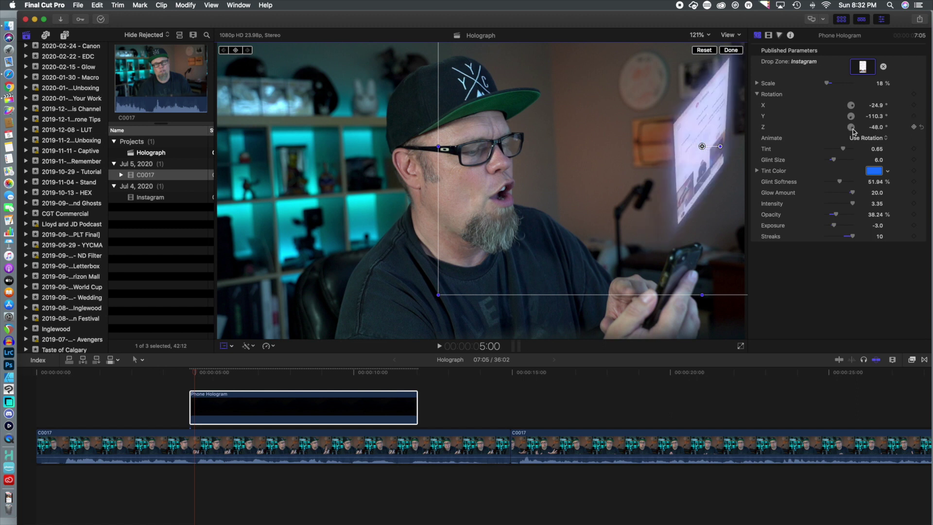
pyautogui.press('super+z')
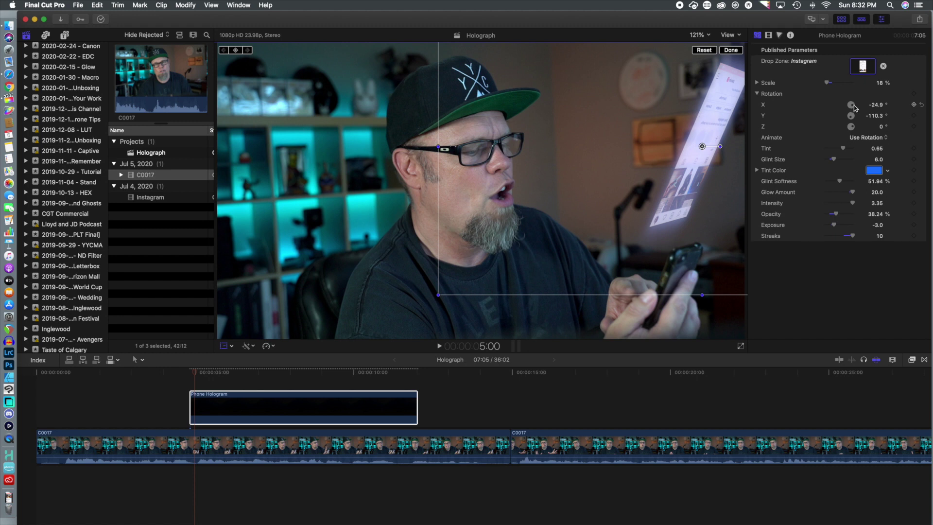
pyautogui.moveTo(853, 105); pyautogui.dragTo(851, 119)
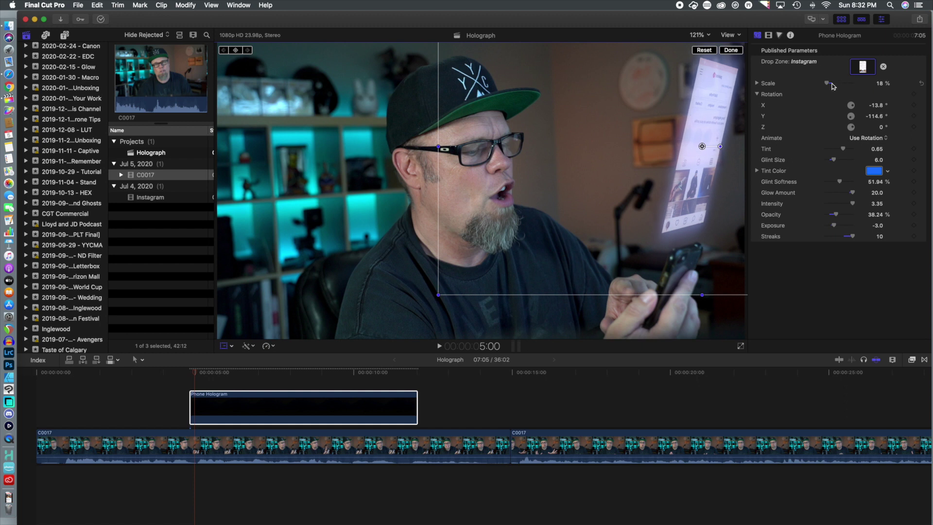
pyautogui.moveTo(832, 84); pyautogui.dragTo(828, 85)
pyautogui.moveTo(701, 146); pyautogui.dragTo(699, 173)
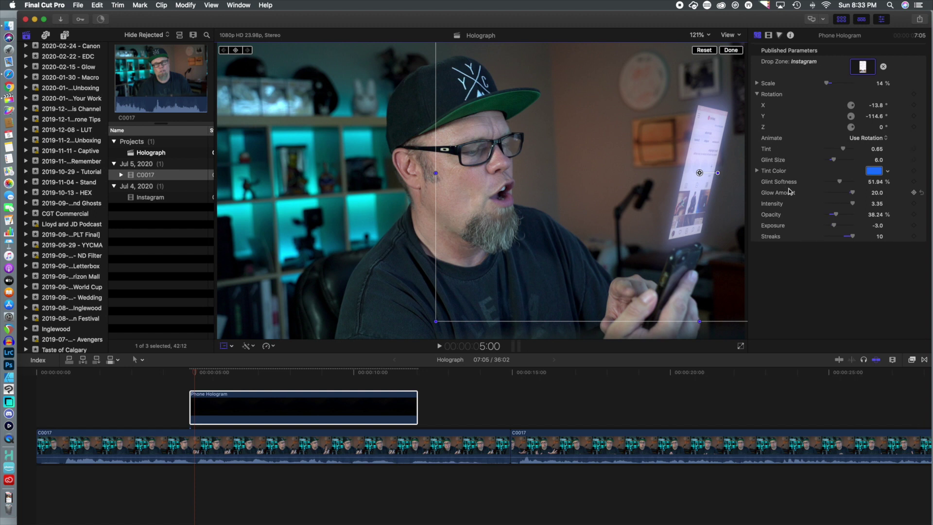
# Confirm the hologram's on-screen adjustment with Done and preview the edit from just before the hologram
pyautogui.click(734, 50)
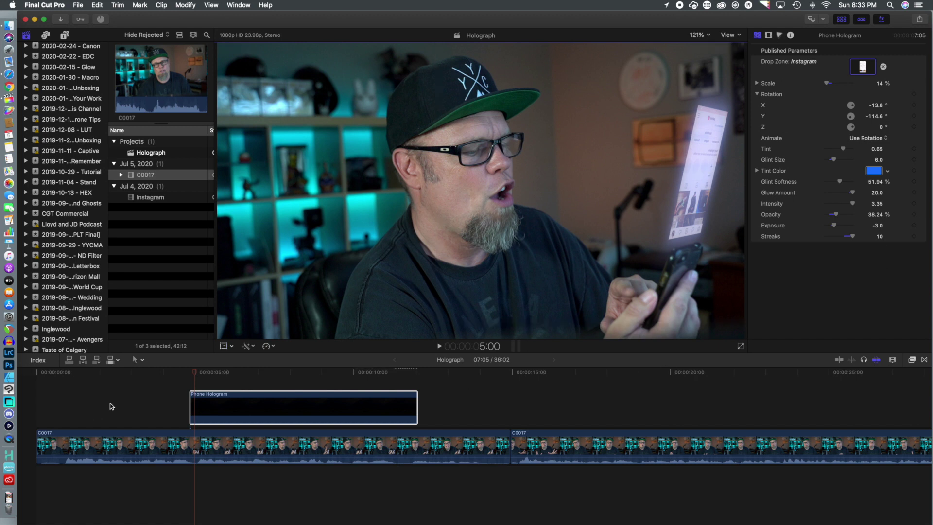
pyautogui.click(161, 373)
pyautogui.press('space')
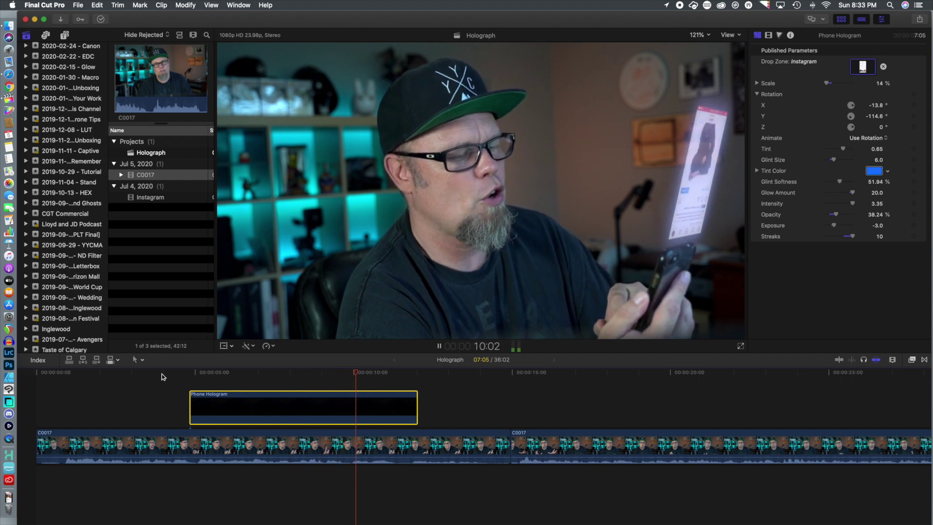
pyautogui.press('space')
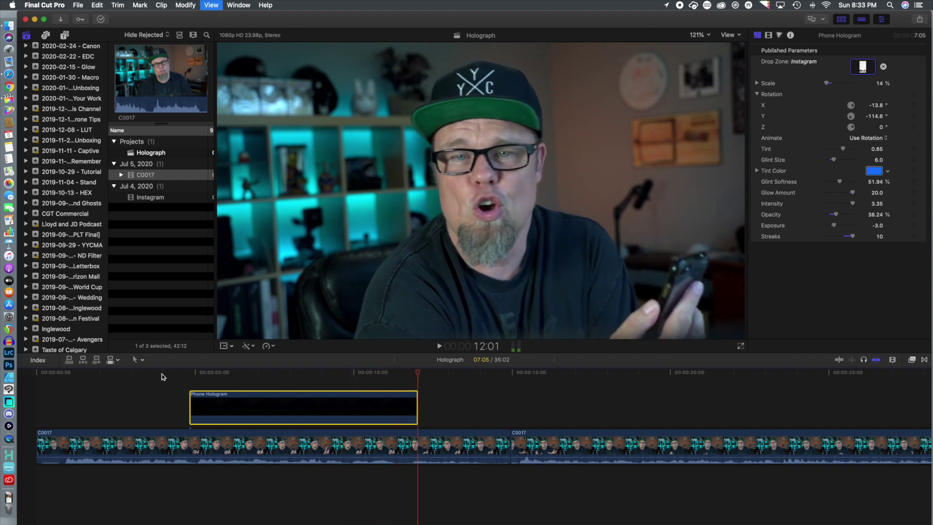
# Return to the hologram clip's start and step forward frame by frame through the phone footage
pyautogui.moveTo(417, 373); pyautogui.dragTo(194, 378)
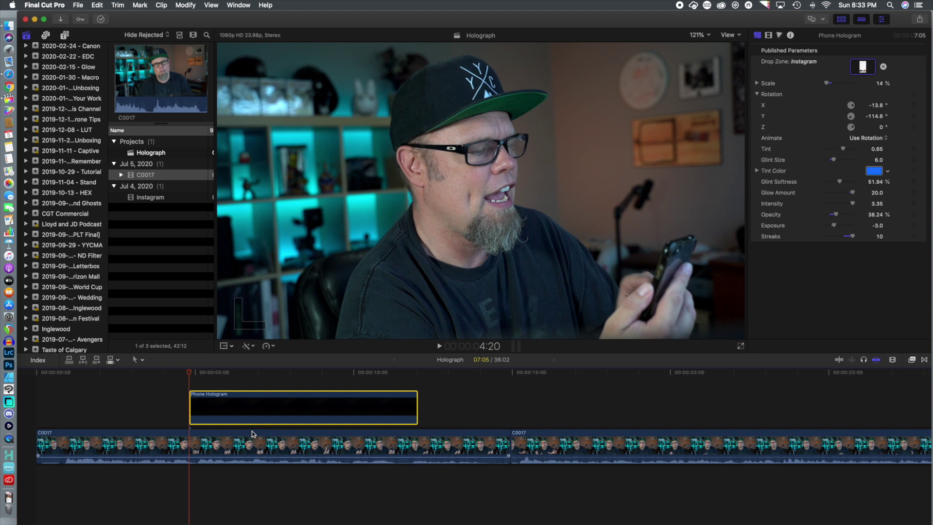
pyautogui.press('Right')
pyautogui.press('Right')
pyautogui.press('Right')
pyautogui.press('Right')
pyautogui.press('Right')
pyautogui.press('Right')
pyautogui.press('Right')
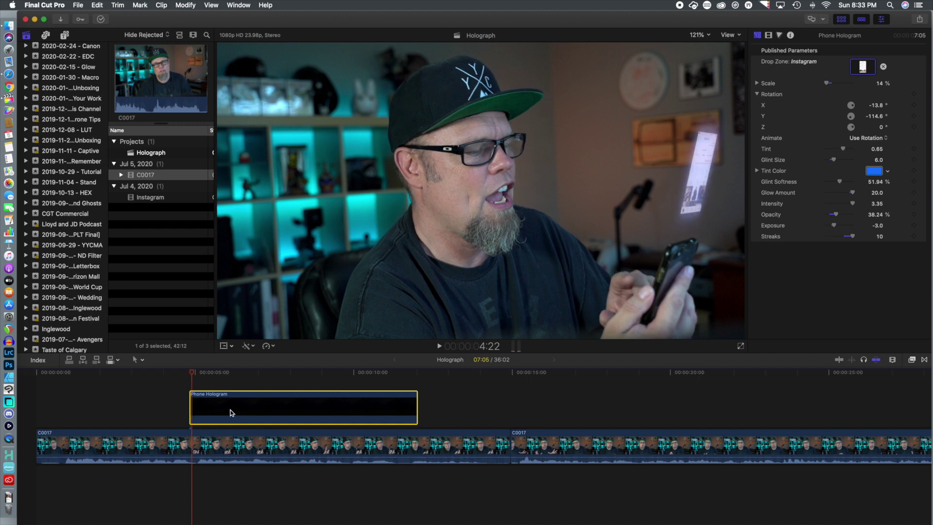
pyautogui.press('Right')
pyautogui.press('Right')
pyautogui.press('Right')
pyautogui.press('Right')
pyautogui.press('Right')
pyautogui.press('Right')
pyautogui.press('Right')
pyautogui.press('Right')
pyautogui.press('Right')
pyautogui.press('Right')
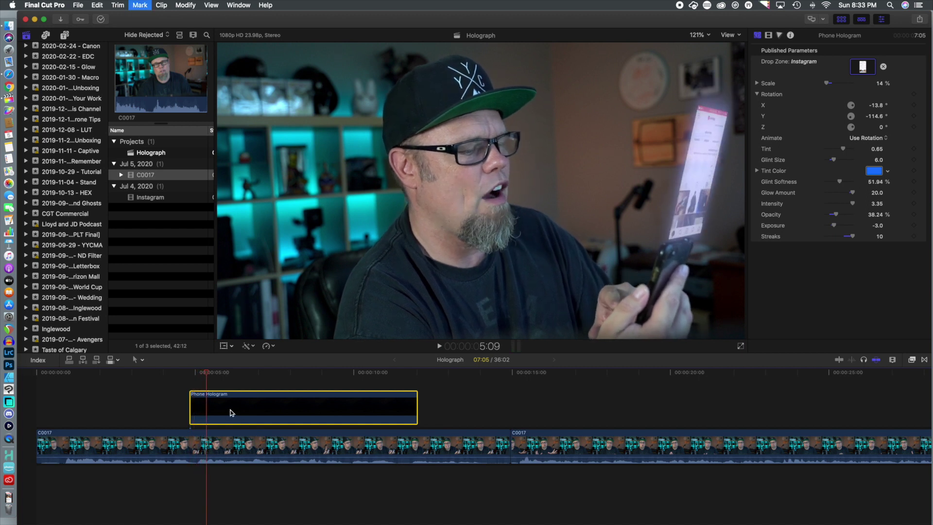
pyautogui.press('Right')
pyautogui.press('Right')
pyautogui.press('Right')
pyautogui.press('Right')
pyautogui.press('Right')
pyautogui.press('Right')
pyautogui.press('Right')
pyautogui.press('Right')
pyautogui.press('Right')
pyautogui.press('Right')
pyautogui.press('Right')
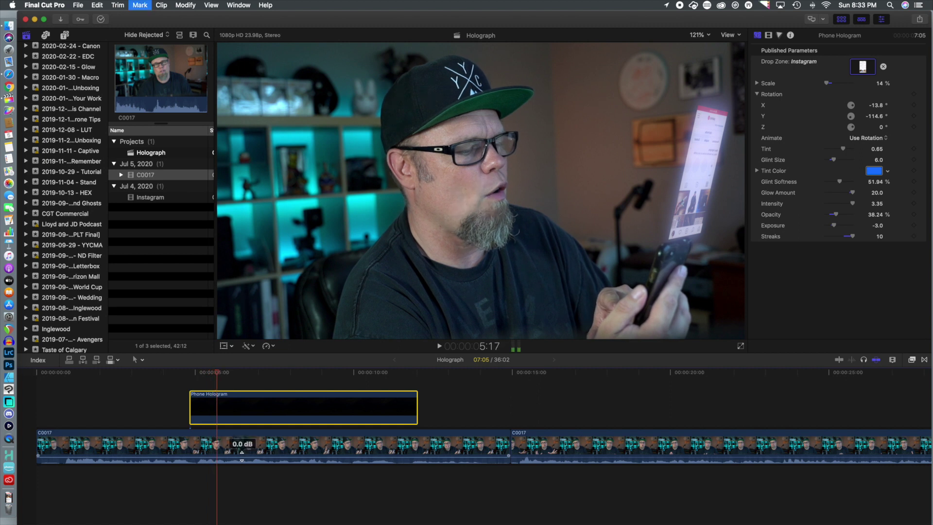
pyautogui.press('Right')
pyautogui.press('Right')
pyautogui.press('Right')
pyautogui.press('Right')
pyautogui.press('Right')
pyautogui.press('Right')
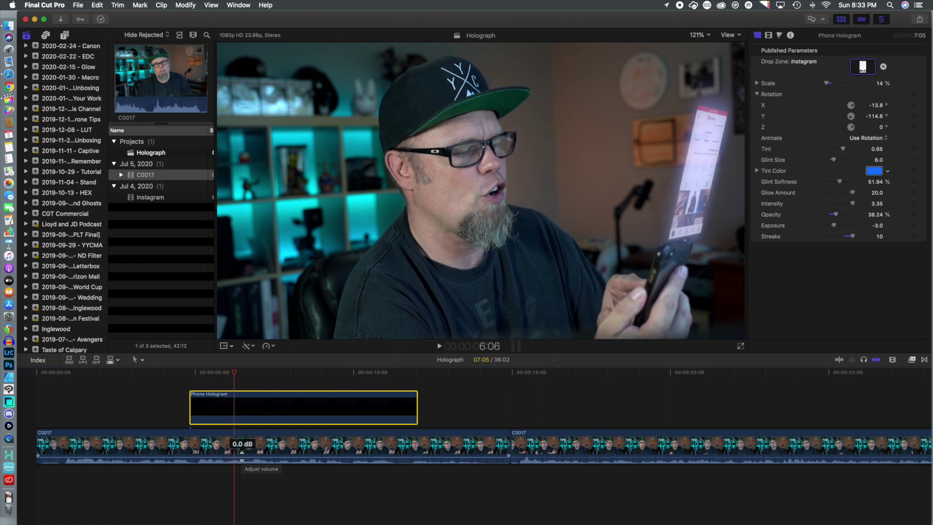
# Select C0017 and add markers at the phone actions at 7:13 and 8:20
pyautogui.click(242, 441)
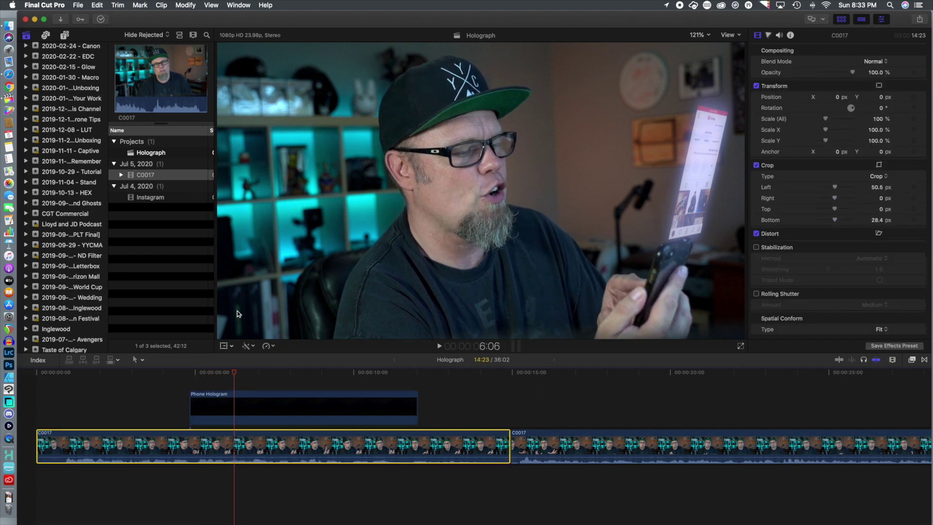
pyautogui.press('Right')
pyautogui.press('Right')
pyautogui.press('Right')
pyautogui.press('Right')
pyautogui.press('Right')
pyautogui.press('Right')
pyautogui.press('Right')
pyautogui.press('Right')
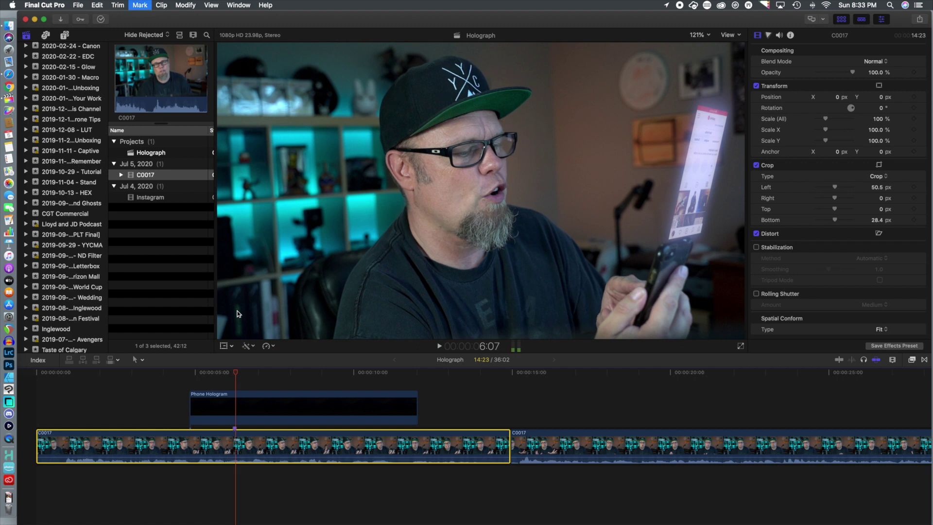
pyautogui.press('Right')
pyautogui.press('Right')
pyautogui.press('Right')
pyautogui.press('Right')
pyautogui.press('Right')
pyautogui.press('Right')
pyautogui.press('Right')
pyautogui.press('Right')
pyautogui.press('Right')
pyautogui.press('Right')
pyautogui.press('Right')
pyautogui.press('Right')
pyautogui.press('Right')
pyautogui.press('Right')
pyautogui.press('Right')
pyautogui.press('Right')
pyautogui.press('Right')
pyautogui.press('Right')
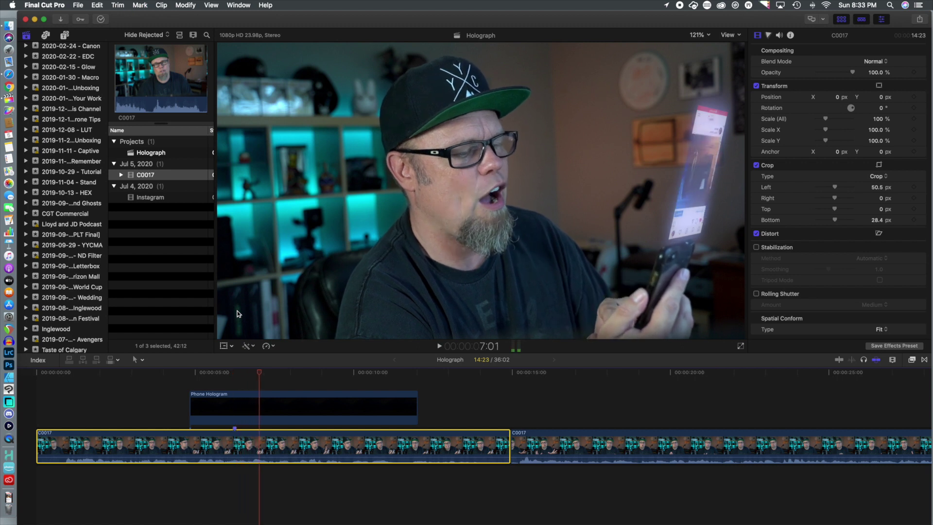
pyautogui.press('Right')
pyautogui.press('Right')
pyautogui.press('Right')
pyautogui.press('Right')
pyautogui.press('Right')
pyautogui.press('Right')
pyautogui.press('Right')
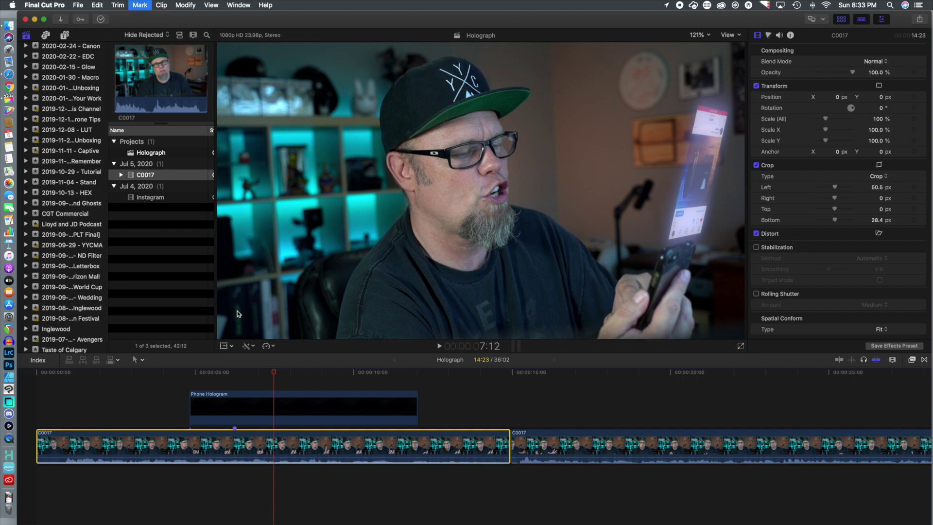
pyautogui.press('Left')
pyautogui.press('Left')
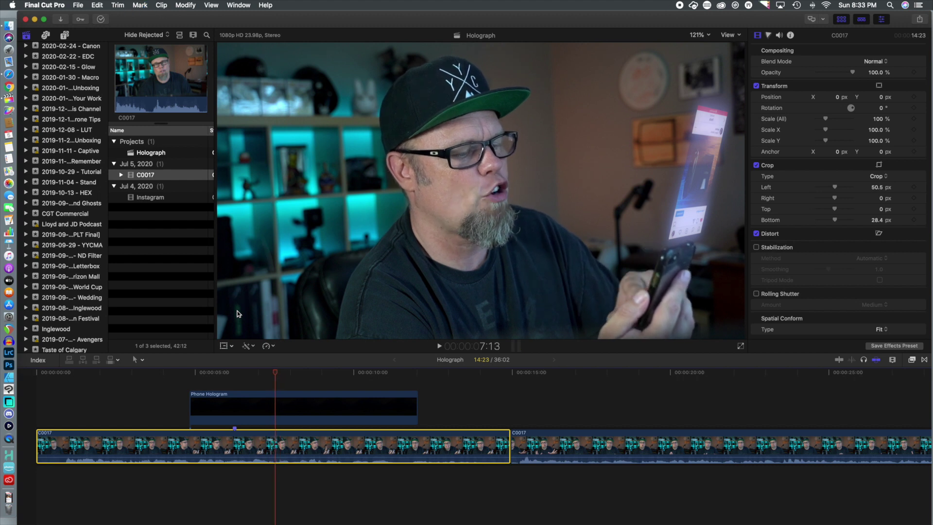
pyautogui.press('m')
pyautogui.press('Right')
pyautogui.press('Right')
pyautogui.press('Right')
pyautogui.press('Right')
pyautogui.press('Right')
pyautogui.press('Right')
pyautogui.press('Right')
pyautogui.press('Right')
pyautogui.press('Right')
pyautogui.press('Right')
pyautogui.press('Right')
pyautogui.press('Right')
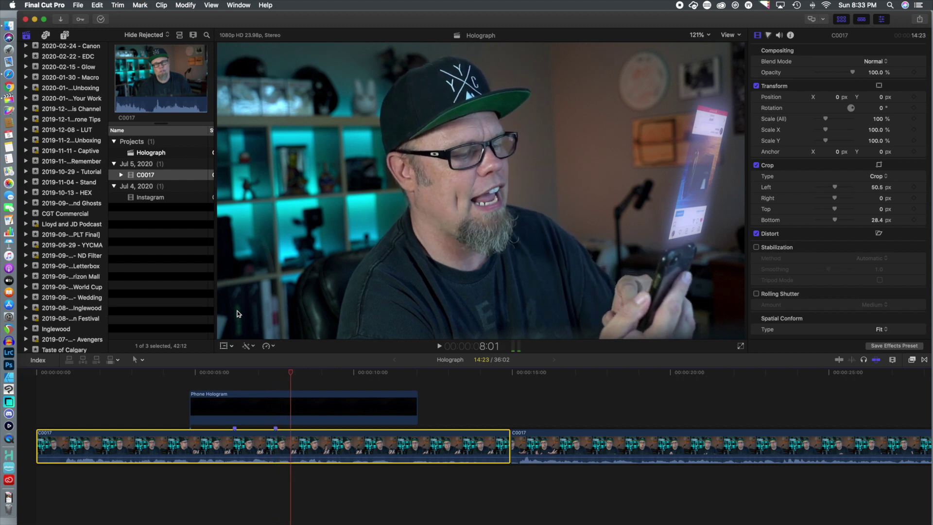
pyautogui.press('Right')
pyautogui.press('Right')
pyautogui.press('Right')
pyautogui.press('Right')
pyautogui.press('Right')
pyautogui.press('Right')
pyautogui.press('Right')
pyautogui.press('Right')
pyautogui.press('Right')
pyautogui.press('Right')
pyautogui.press('Right')
pyautogui.press('Right')
pyautogui.press('Right')
pyautogui.press('Right')
pyautogui.press('Right')
pyautogui.press('Right')
pyautogui.press('Right')
pyautogui.press('Right')
pyautogui.press('Right')
pyautogui.press('Right')
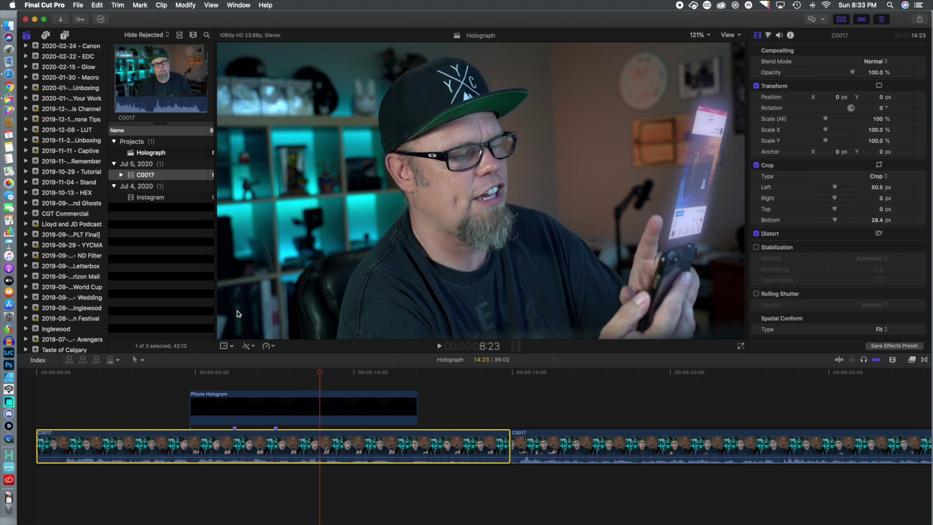
pyautogui.press('Left')
pyautogui.press('Left')
pyautogui.press('Left')
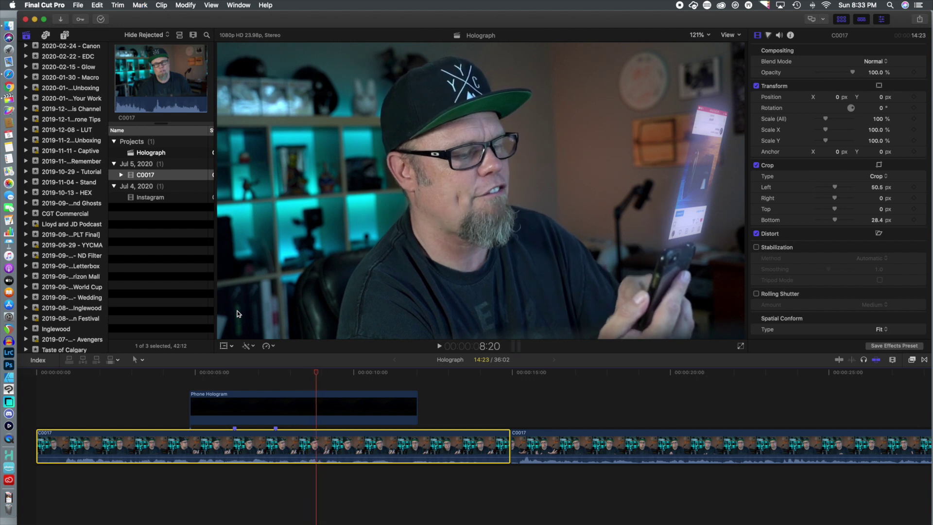
pyautogui.press('m')
# Add markers on C0017 at the later phone actions, 10:09 and 11:08
pyautogui.press('Right')
pyautogui.press('Right')
pyautogui.press('Right')
pyautogui.press('Right')
pyautogui.press('Right')
pyautogui.press('Right')
pyautogui.press('Right')
pyautogui.press('Right')
pyautogui.press('Right')
pyautogui.press('Right')
pyautogui.press('Right')
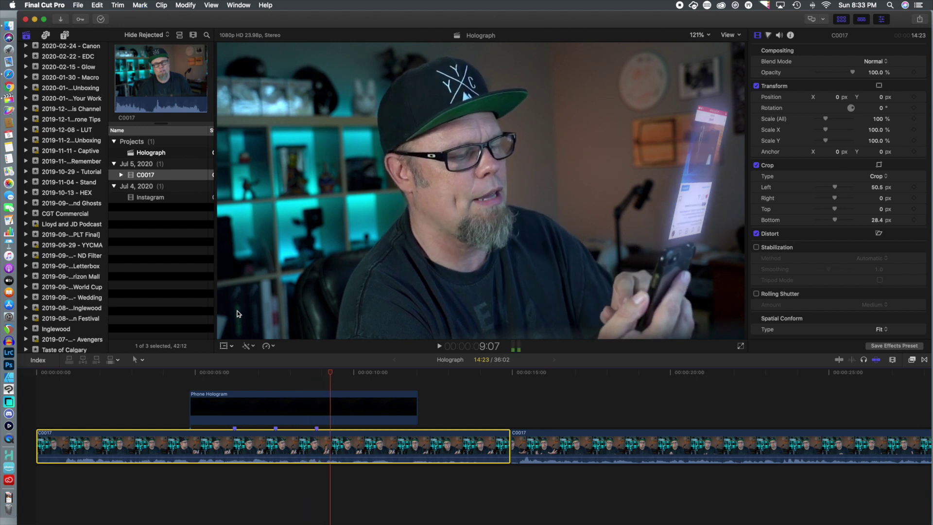
pyautogui.press('Right')
pyautogui.press('Right')
pyautogui.press('Right')
pyautogui.press('Right')
pyautogui.press('Right')
pyautogui.press('Right')
pyautogui.press('Right')
pyautogui.press('Right')
pyautogui.press('Right')
pyautogui.press('Right')
pyautogui.press('Right')
pyautogui.press('Right')
pyautogui.press('Right')
pyautogui.press('Right')
pyautogui.press('Right')
pyautogui.press('Right')
pyautogui.press('Right')
pyautogui.press('Right')
pyautogui.press('Right')
pyautogui.press('Right')
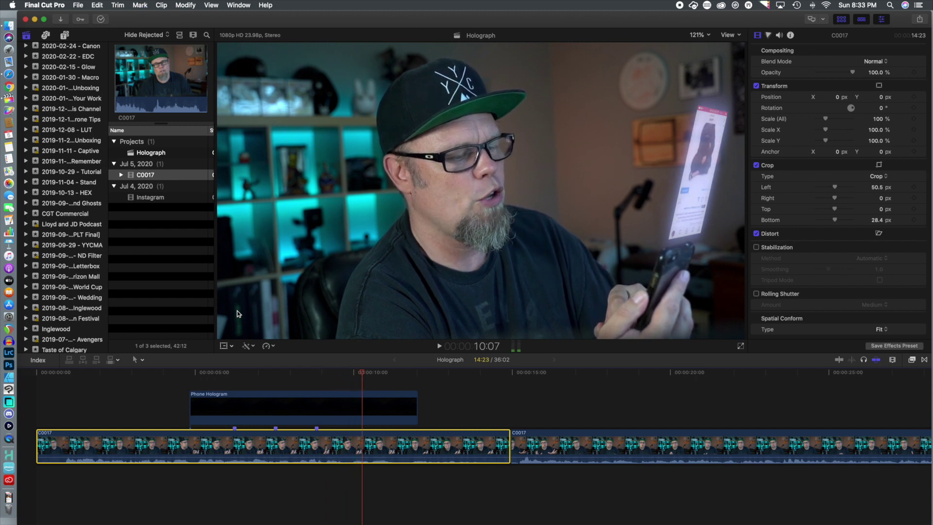
pyautogui.press('Right')
pyautogui.press('Right')
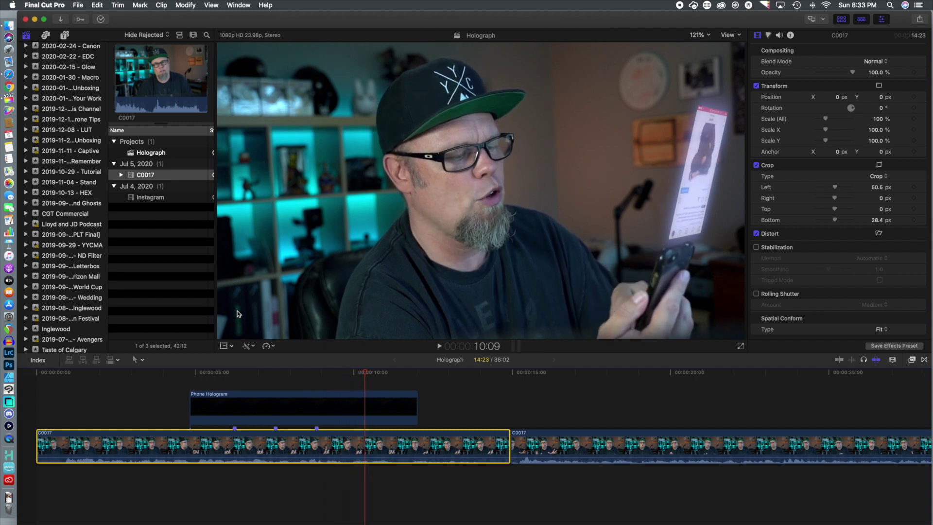
pyautogui.press('m')
pyautogui.press('Right')
pyautogui.press('Right')
pyautogui.press('Right')
pyautogui.press('Right')
pyautogui.press('Right')
pyautogui.press('Right')
pyautogui.press('Right')
pyautogui.press('Right')
pyautogui.press('Right')
pyautogui.press('Right')
pyautogui.press('Right')
pyautogui.press('Right')
pyautogui.press('Right')
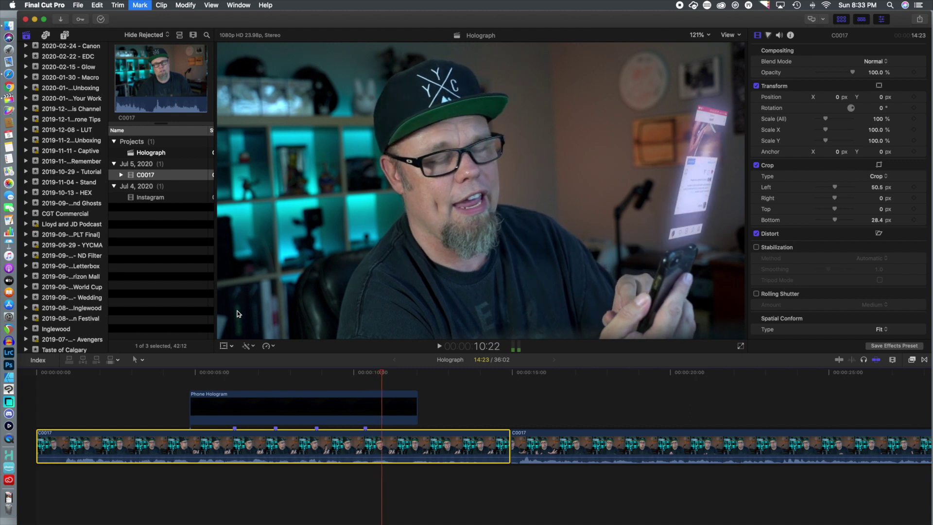
pyautogui.press('Right')
pyautogui.press('Right')
pyautogui.press('Right')
pyautogui.press('Right')
pyautogui.press('Right')
pyautogui.press('Right')
pyautogui.press('Right')
pyautogui.press('Right')
pyautogui.press('Right')
pyautogui.press('Right')
pyautogui.press('Right')
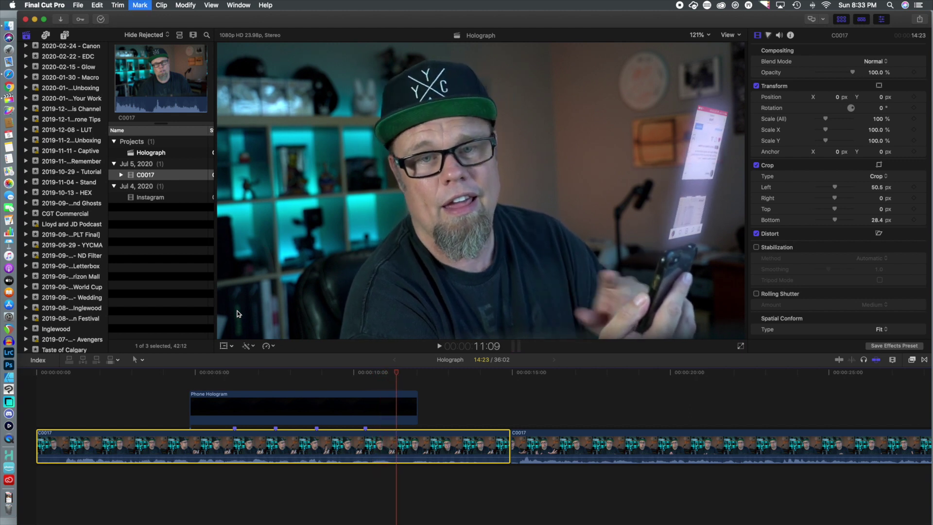
pyautogui.press('Left')
pyautogui.press('Left')
pyautogui.press('Left')
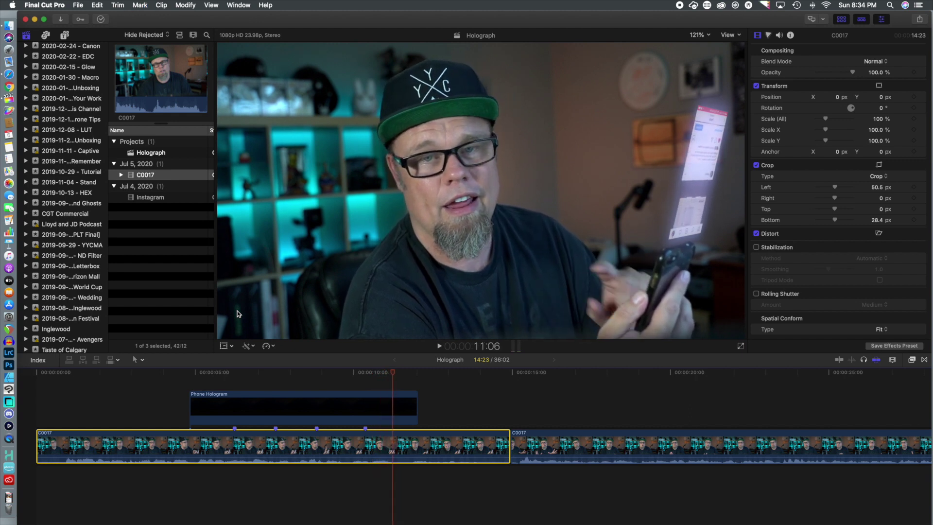
pyautogui.press('Right')
pyautogui.press('Right')
pyautogui.hotkey('alt', 'k')
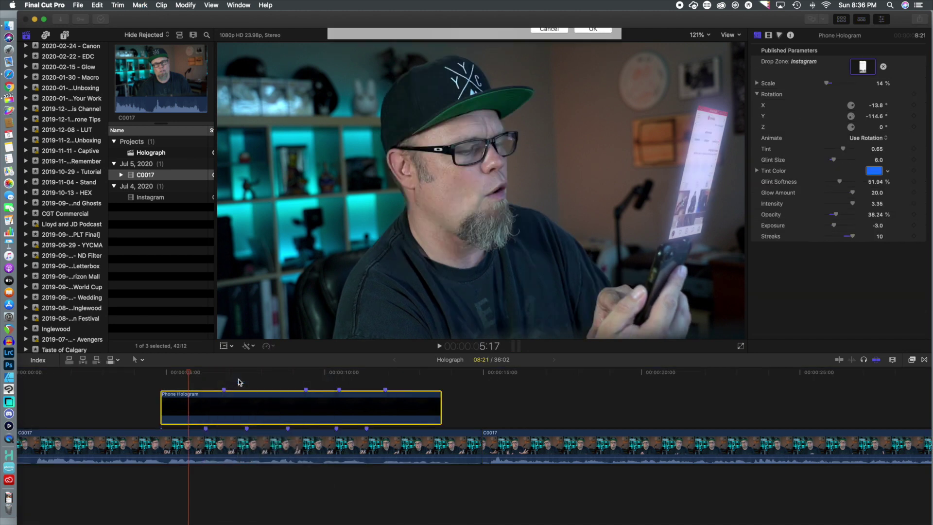
# Wrap the Phone Hologram title into the Holograph Clip compound clip and retime it to Normal (100%)
pyautogui.hotkey('alt', 'g')
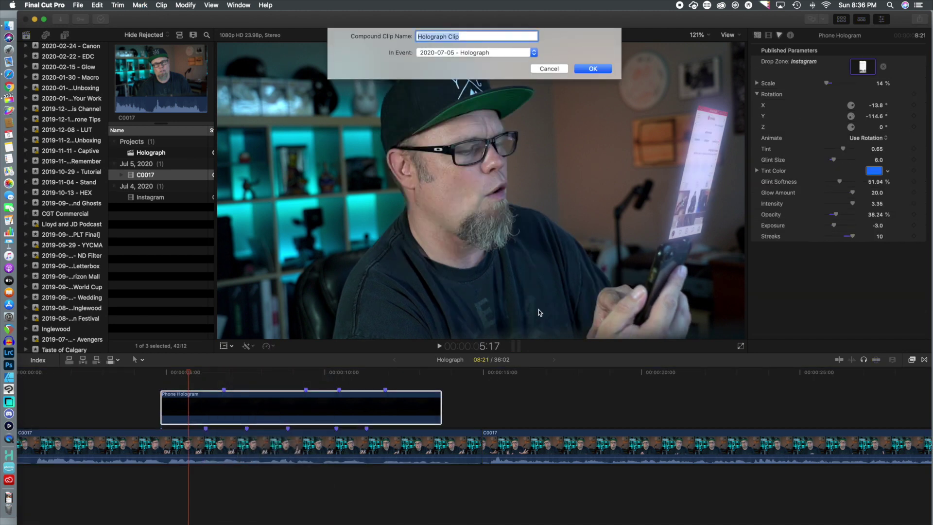
pyautogui.click(594, 69)
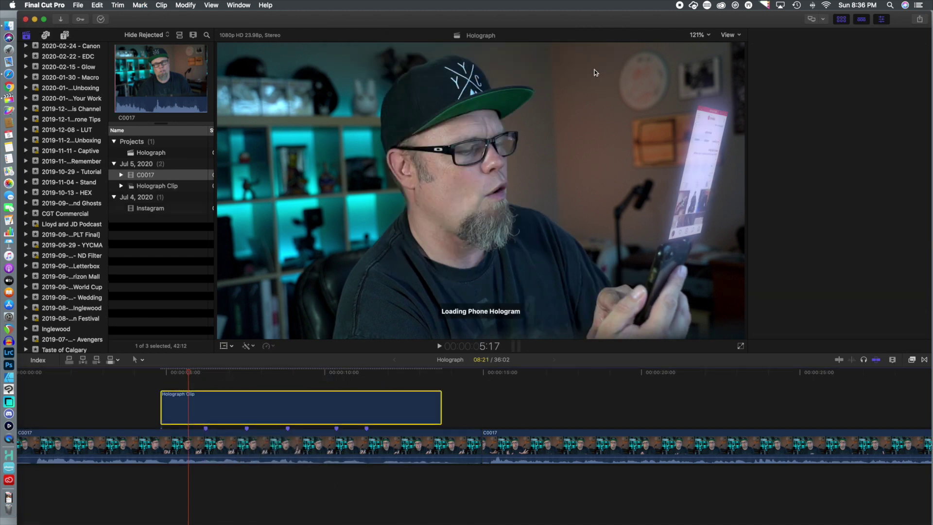
pyautogui.click(270, 347)
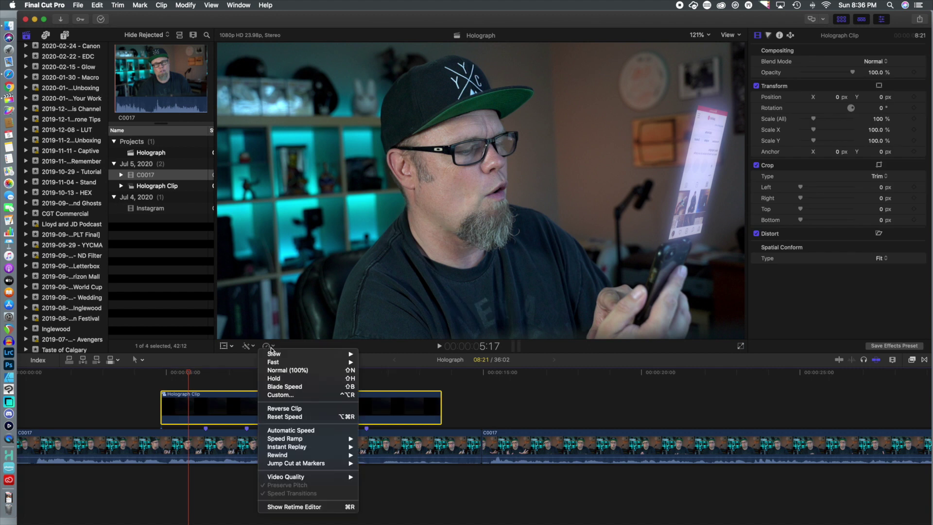
pyautogui.click(272, 370)
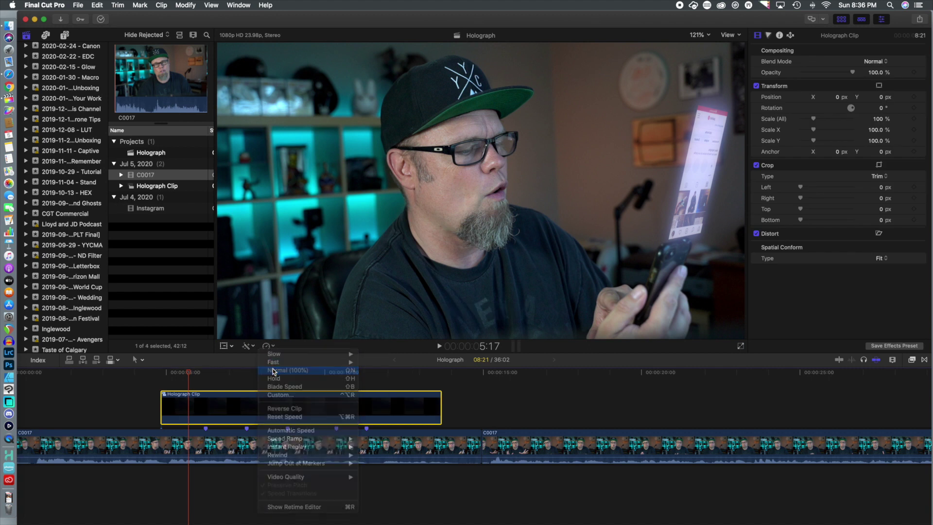
pyautogui.moveTo(188, 375)
pyautogui.mouseDown()
pyautogui.moveTo(166, 376)
pyautogui.moveTo(180, 378)
pyautogui.mouseUp()
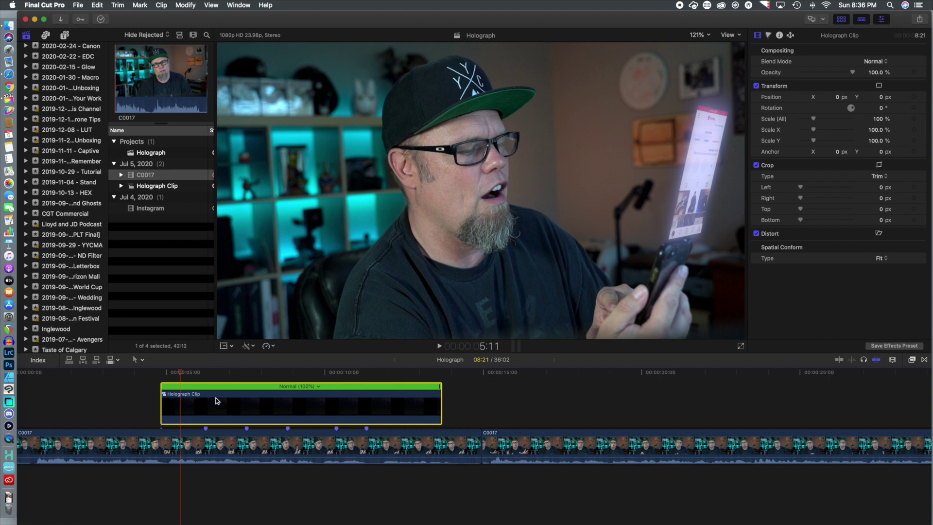
# Play from about 5:09 and drop three markers on Holograph Clip at the phone actions after 6:21
pyautogui.press('space')
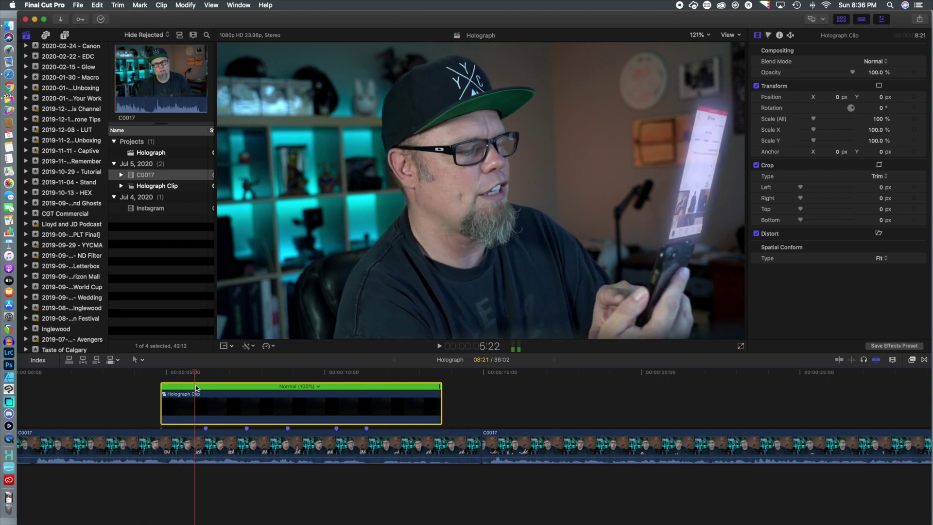
pyautogui.click(179, 387)
pyautogui.press("ctrl+'")
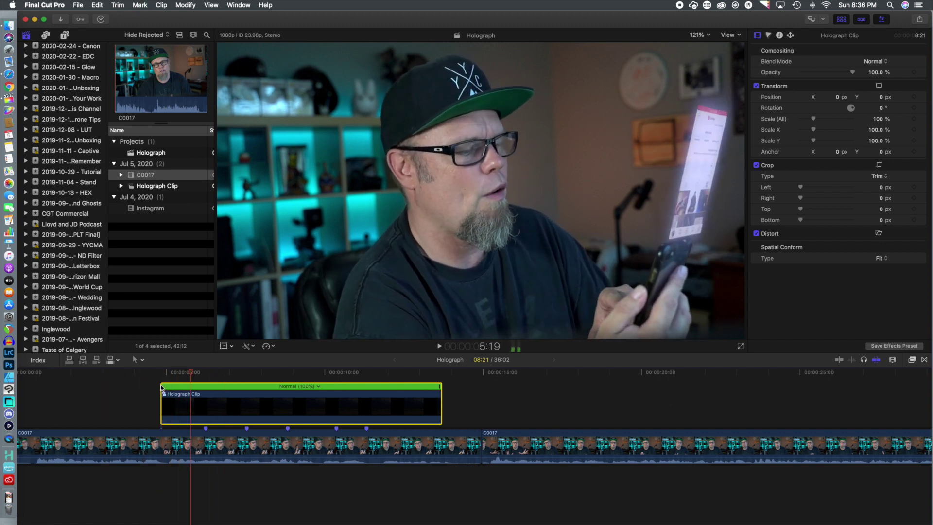
pyautogui.press('Left')
pyautogui.press('Left')
pyautogui.press('Left')
pyautogui.press('Left')
pyautogui.press('Left')
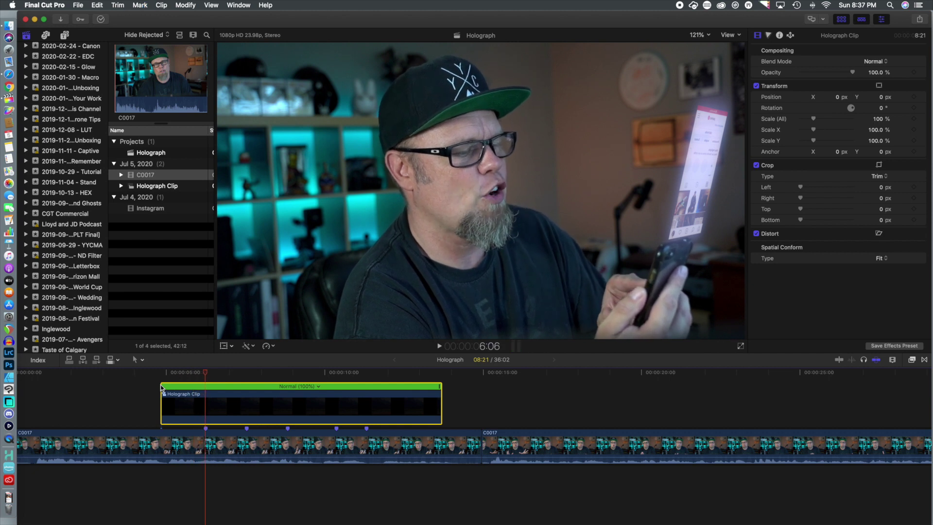
pyautogui.press('Right')
pyautogui.press('Right')
pyautogui.press('Right')
pyautogui.press('Right')
pyautogui.press('Right')
pyautogui.press('Right')
pyautogui.press('Right')
pyautogui.press('Right')
pyautogui.press('Right')
pyautogui.press('Right')
pyautogui.press('Right')
pyautogui.press('Right')
pyautogui.press('Right')
pyautogui.press('Right')
pyautogui.press('Right')
pyautogui.press('Right')
pyautogui.press('Right')
pyautogui.press('Right')
pyautogui.press('Right')
pyautogui.press('Right')
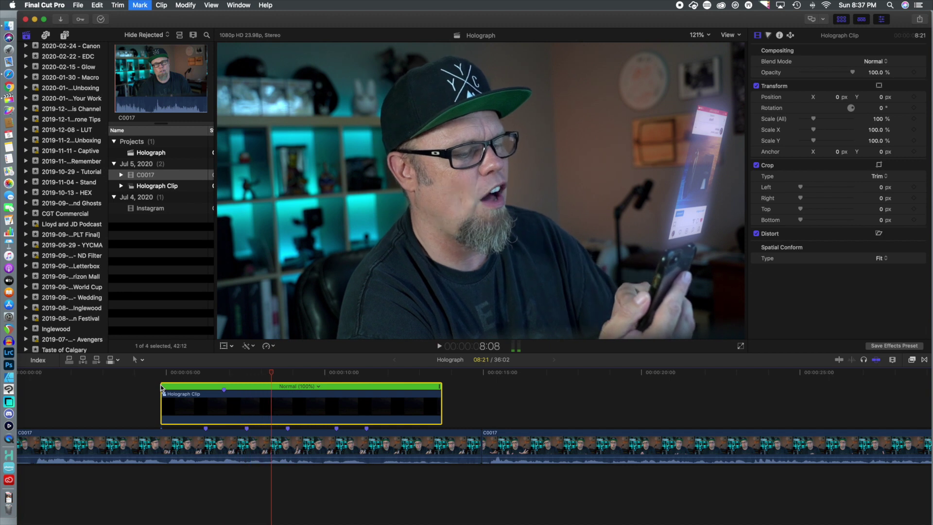
pyautogui.press('m')
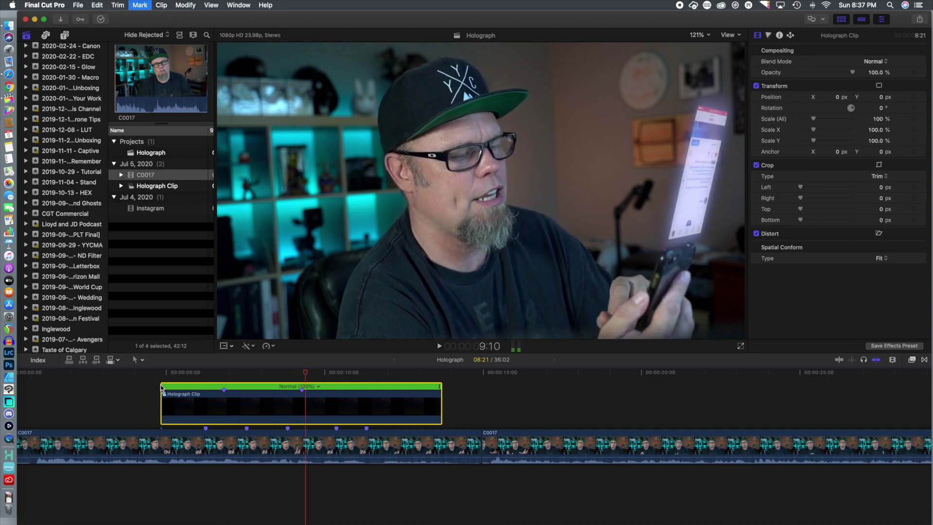
pyautogui.press('m')
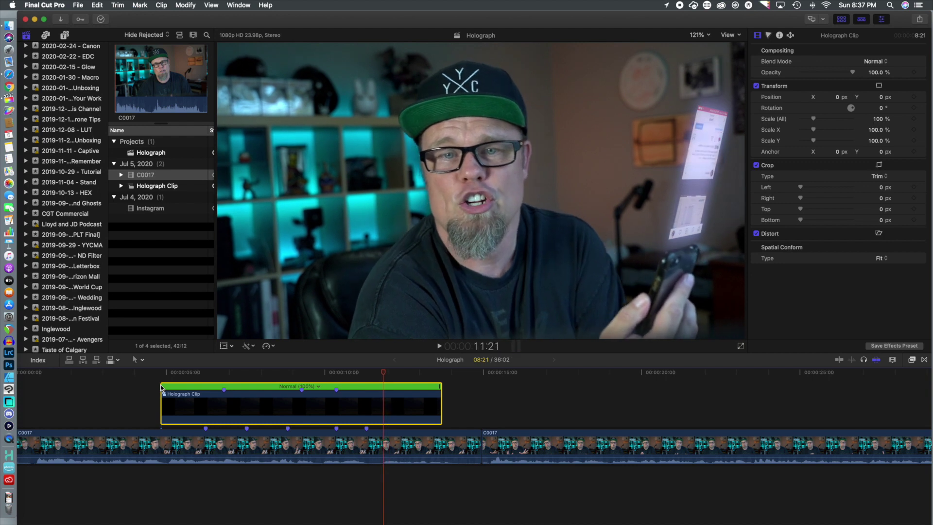
pyautogui.press('m')
pyautogui.press('m')
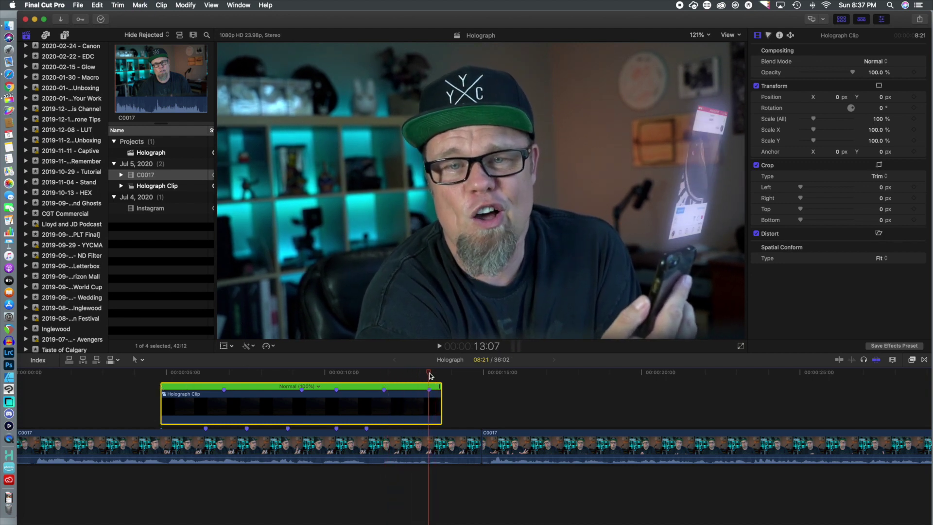
pyautogui.click(187, 372)
# Range-select the Holograph Clip's opening section and retime it to Fast 2x without speed transition
pyautogui.click(139, 359)
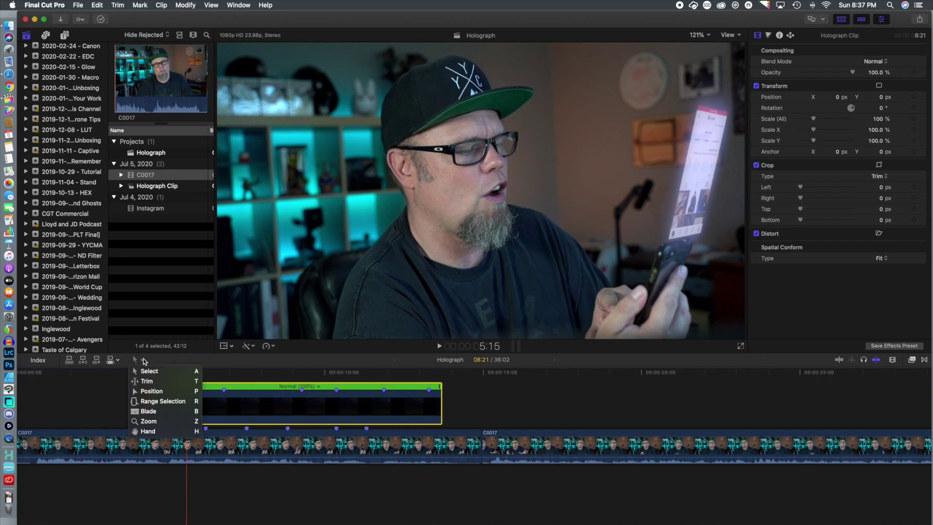
pyautogui.click(151, 401)
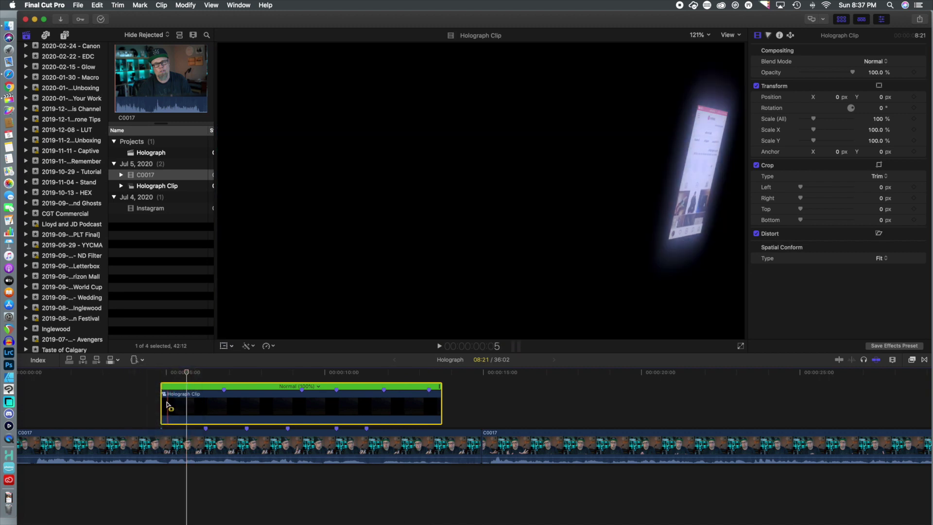
pyautogui.moveTo(165, 404); pyautogui.dragTo(180, 403)
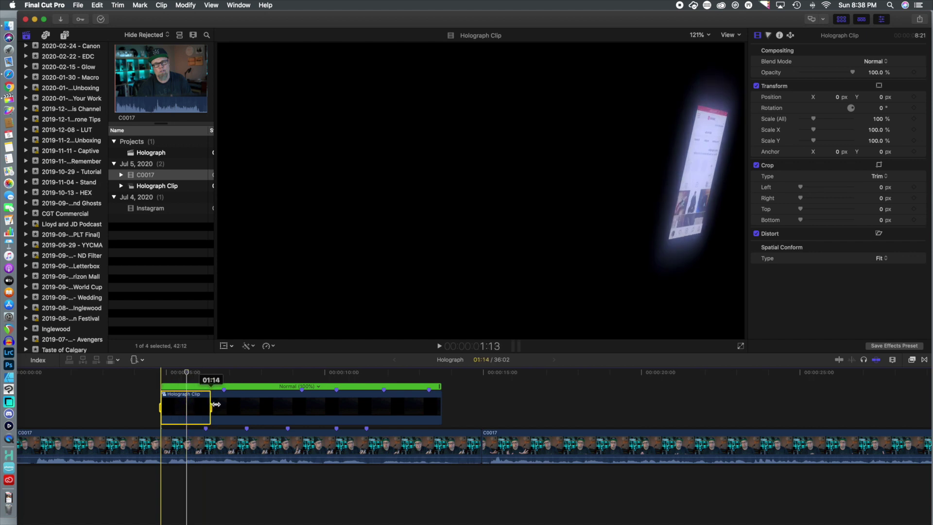
pyautogui.moveTo(224, 408); pyautogui.dragTo(224, 407)
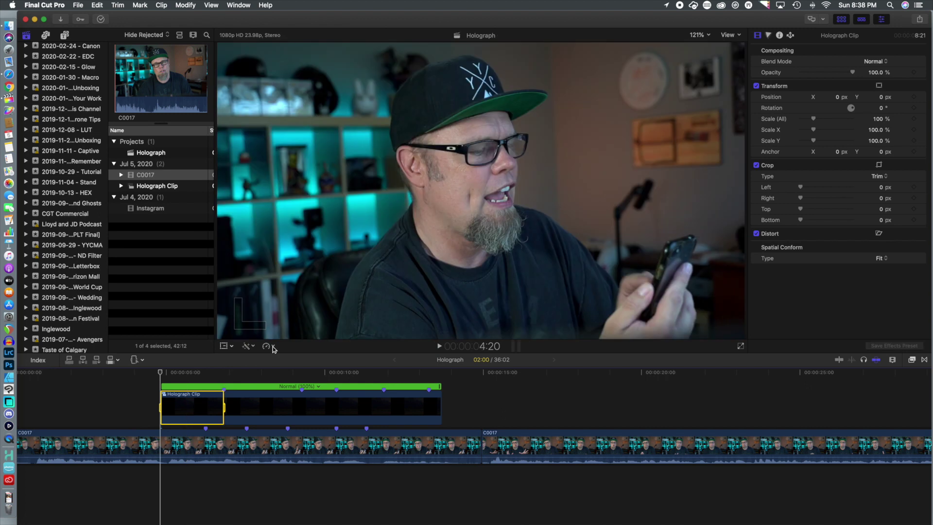
pyautogui.click(271, 346)
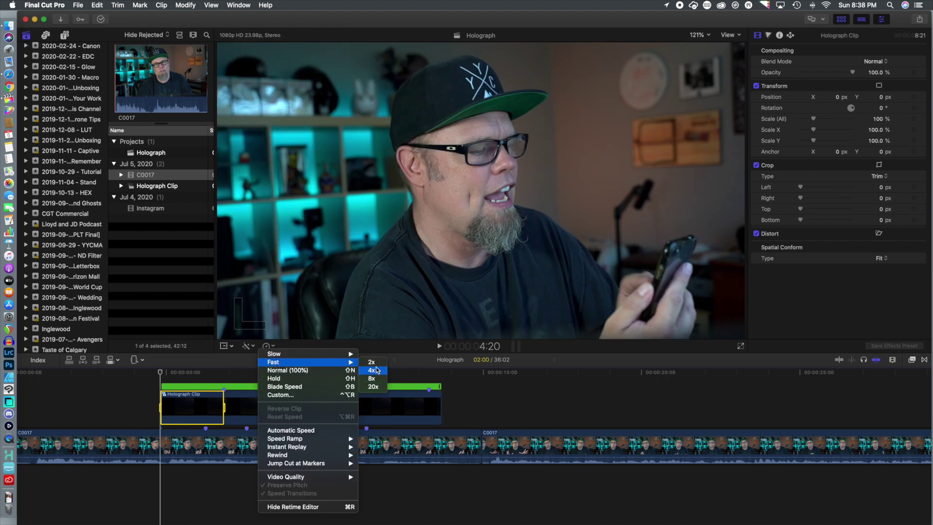
pyautogui.click(373, 362)
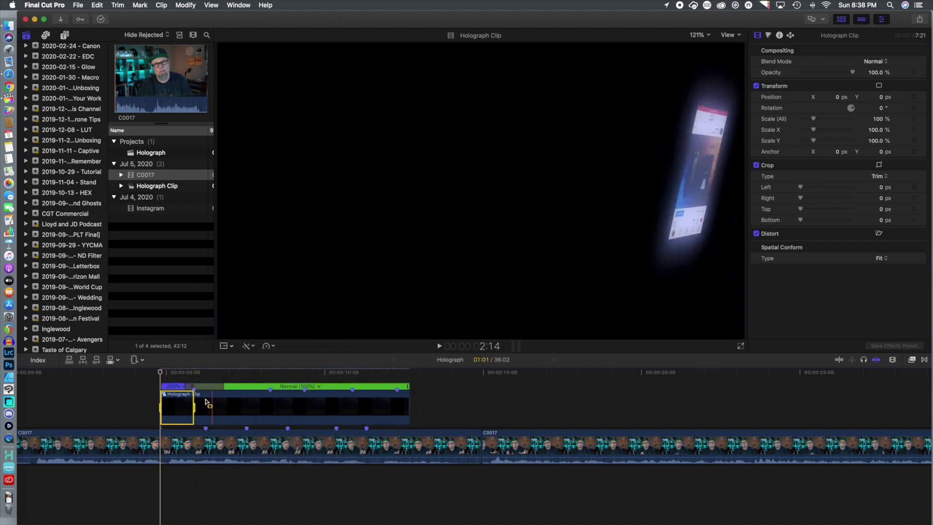
pyautogui.doubleClick(190, 387)
pyautogui.click(206, 346)
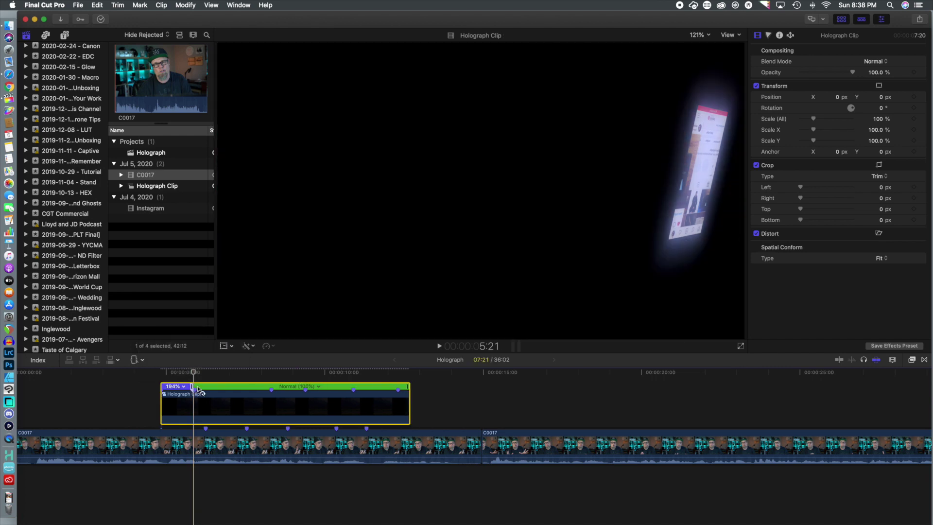
# Try stretching the fast section to 147%, undo it, then play back to check the timing
pyautogui.moveTo(192, 388); pyautogui.dragTo(208, 390)
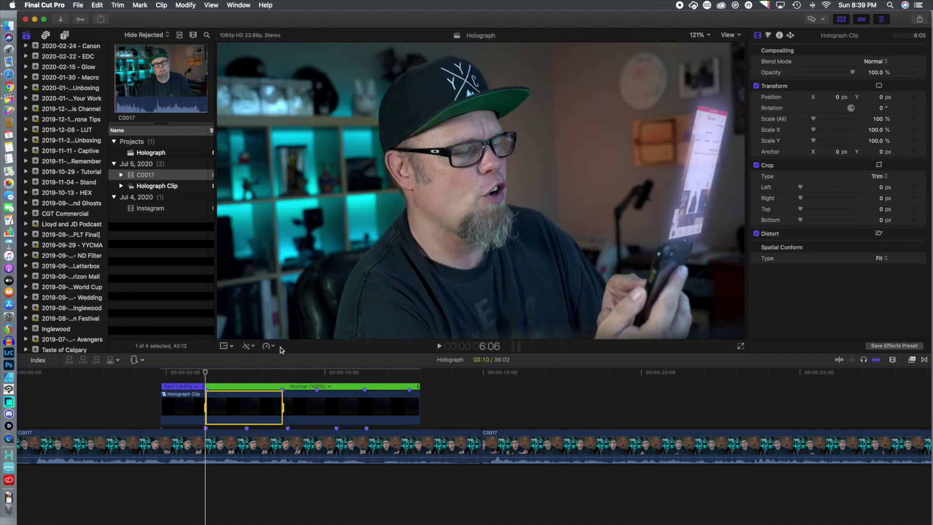
pyautogui.press('super+z')
pyautogui.press('super+z')
pyautogui.click(175, 374)
pyautogui.press('space')
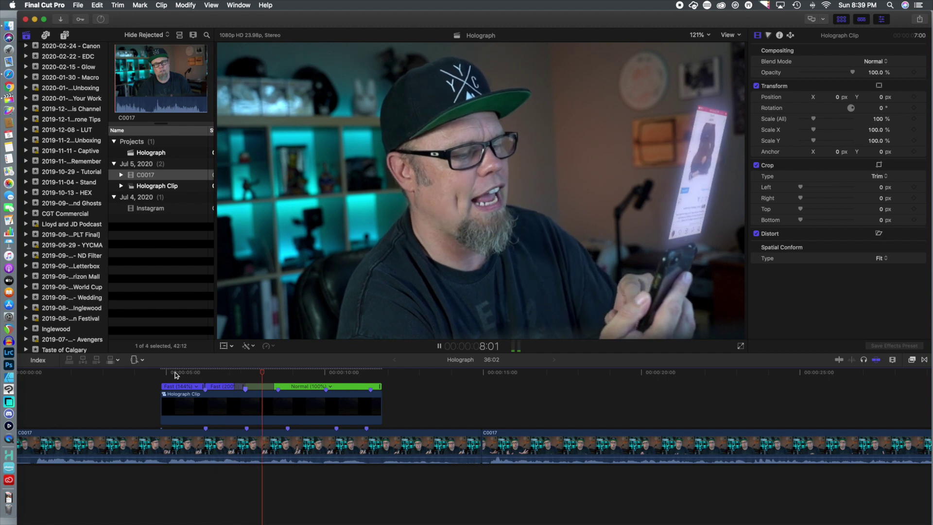
pyautogui.press('space')
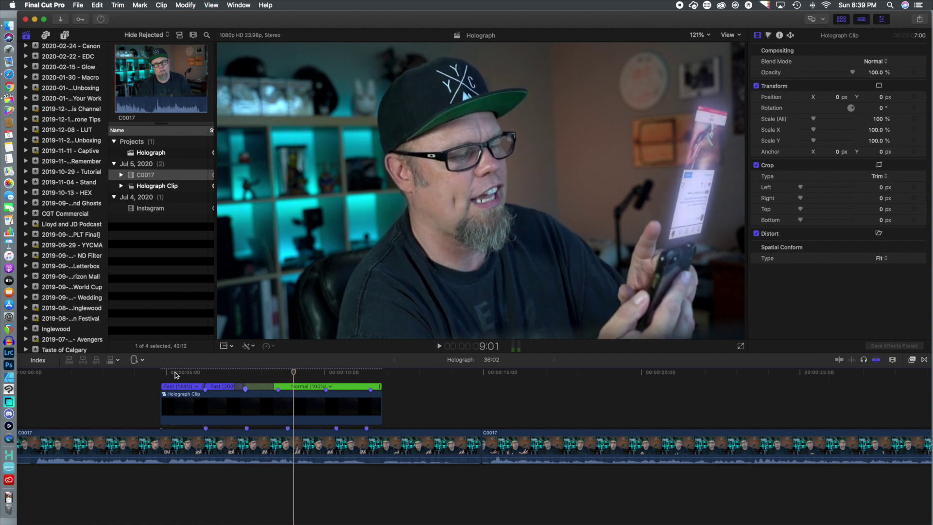
pyautogui.press('space')
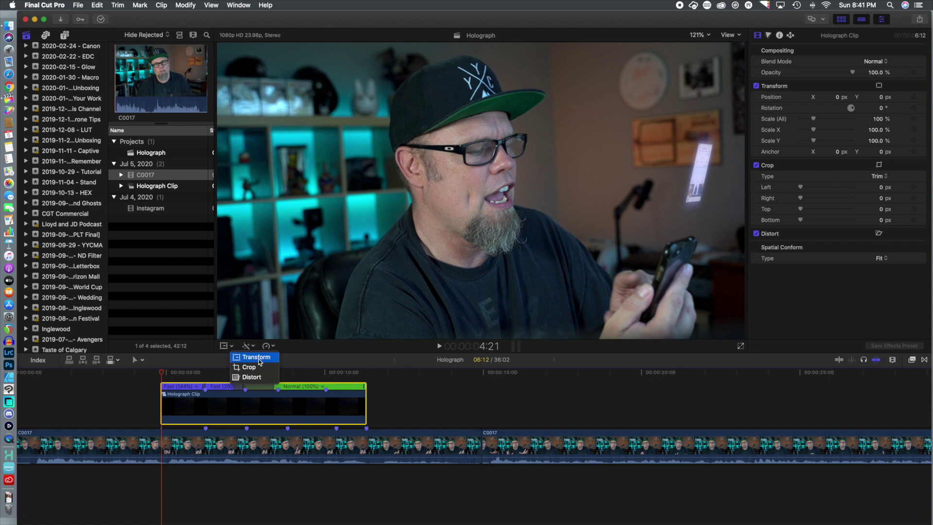
# With Transform controls on, drag the hologram onto the phone to record Position keyframes, then review from 5:01
pyautogui.hotkey('shift', 't')
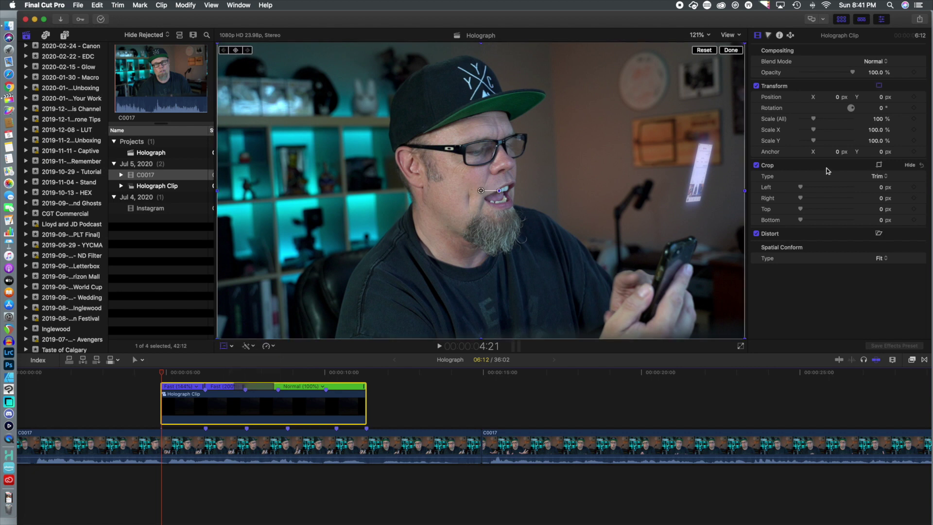
pyautogui.moveTo(483, 192); pyautogui.dragTo(467, 221)
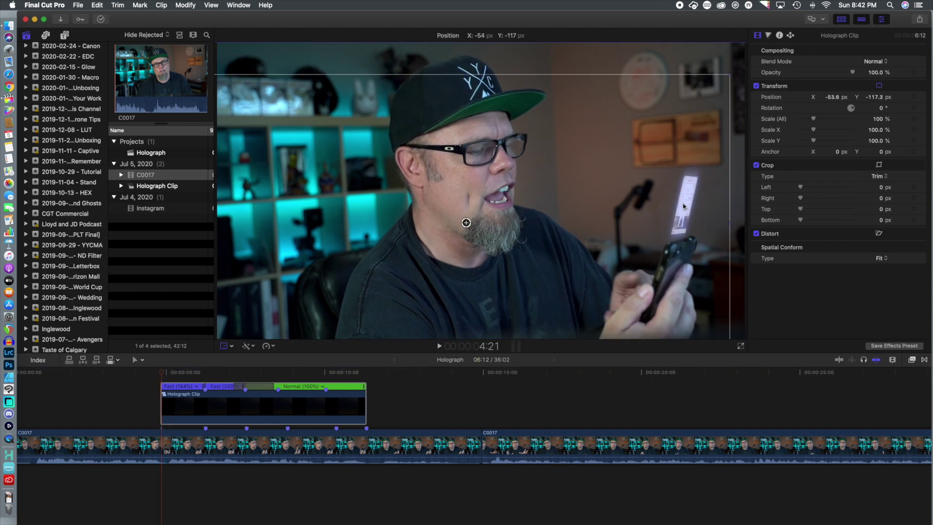
pyautogui.moveTo(700, 175); pyautogui.dragTo(706, 198)
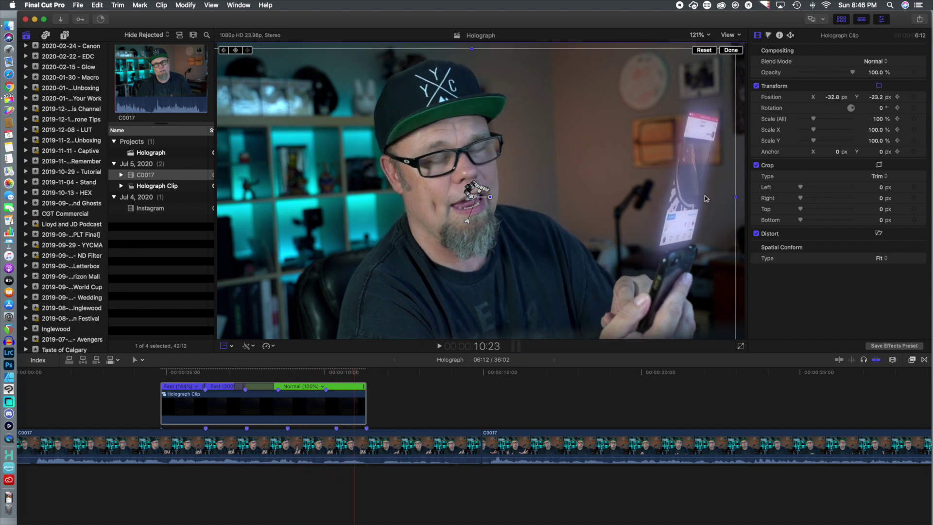
pyautogui.click(158, 372)
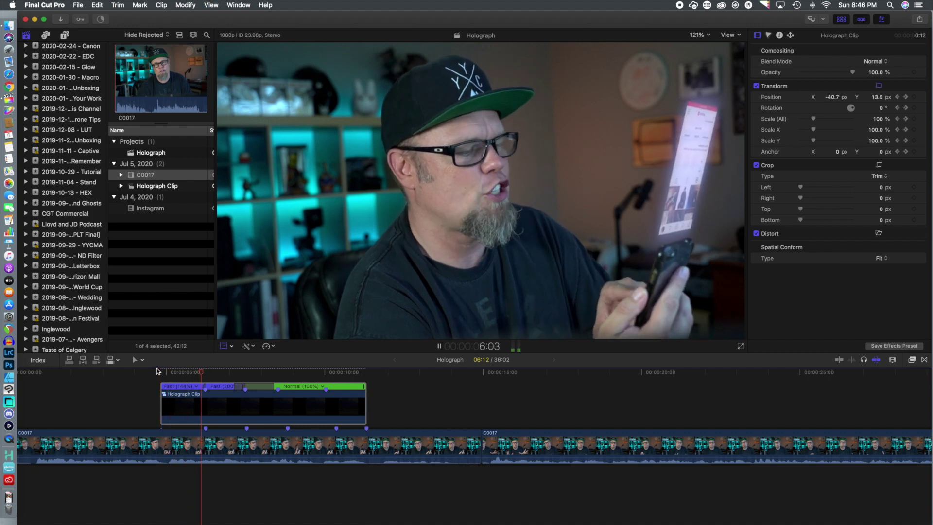